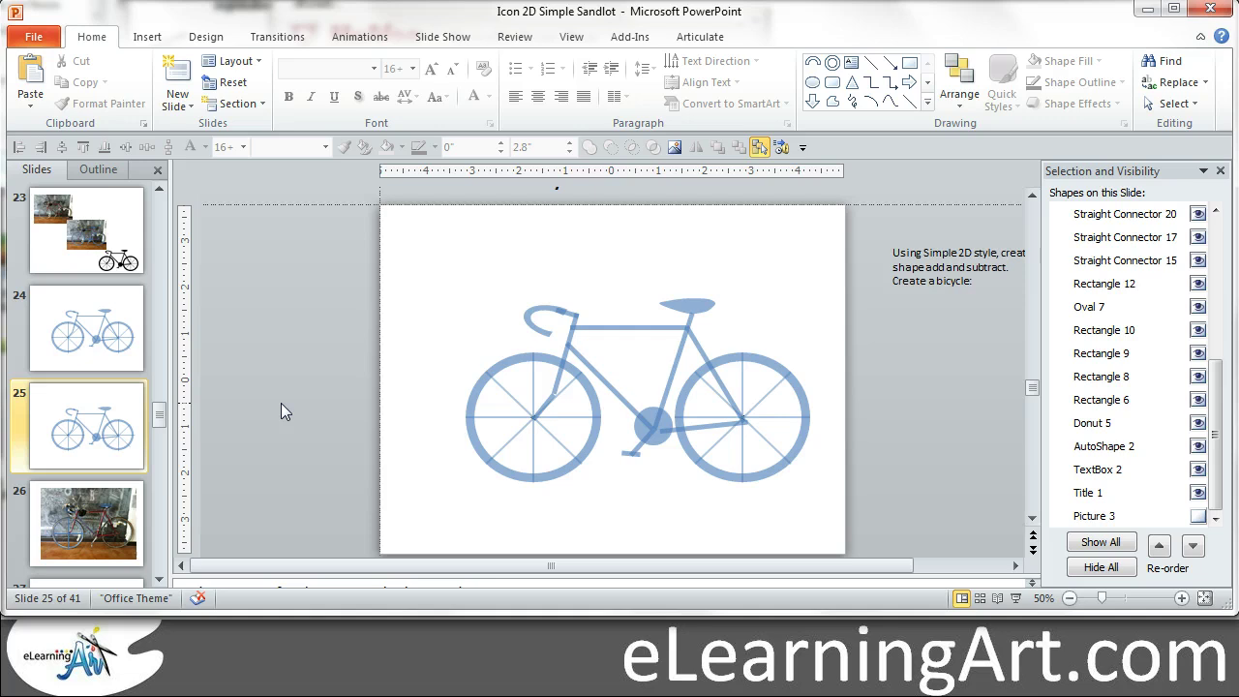
- Toggle the visibility of the reference photo (Picture 3) to compare the bicycle tracing with it, leaving the photo hidden
{"action": "left_click", "coordinate": [1197, 516]}
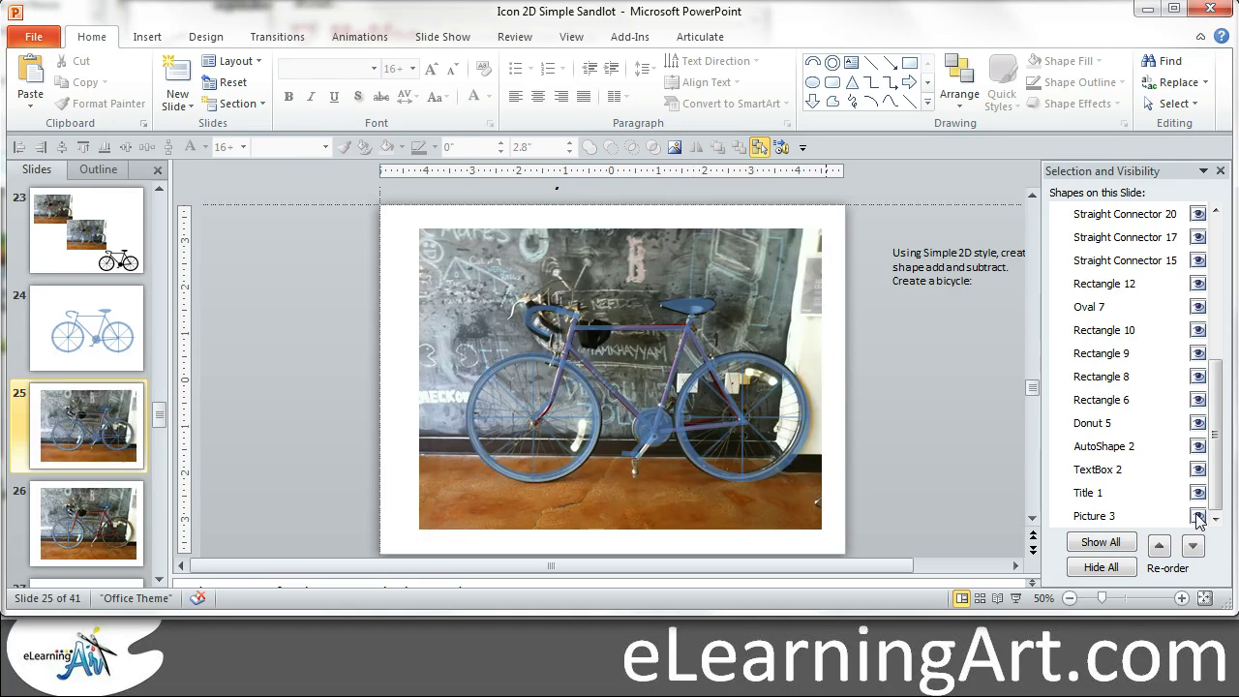
{"action": "left_click", "coordinate": [1198, 516]}
{"action": "left_click", "coordinate": [1198, 516]}
{"action": "left_click", "coordinate": [1198, 516]}
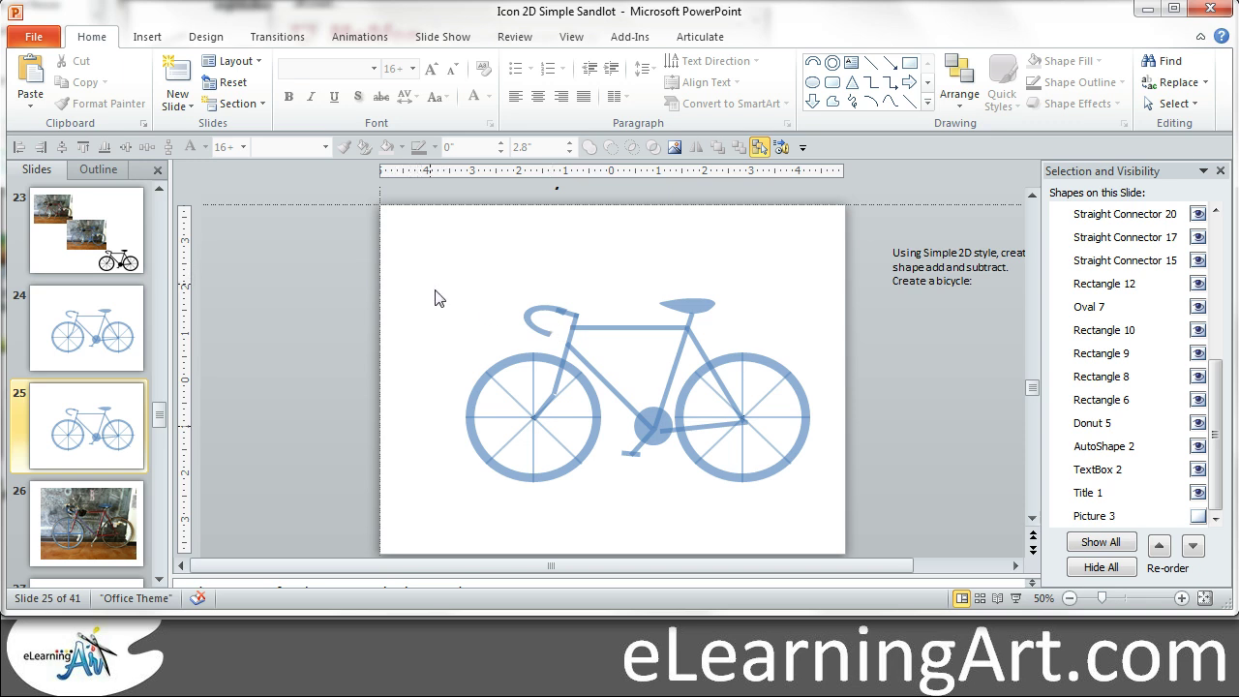
{"action": "left_click_drag", "start_coordinate": [410, 277], "coordinate": [316, 320]}
{"action": "left_click", "coordinate": [1198, 516]}
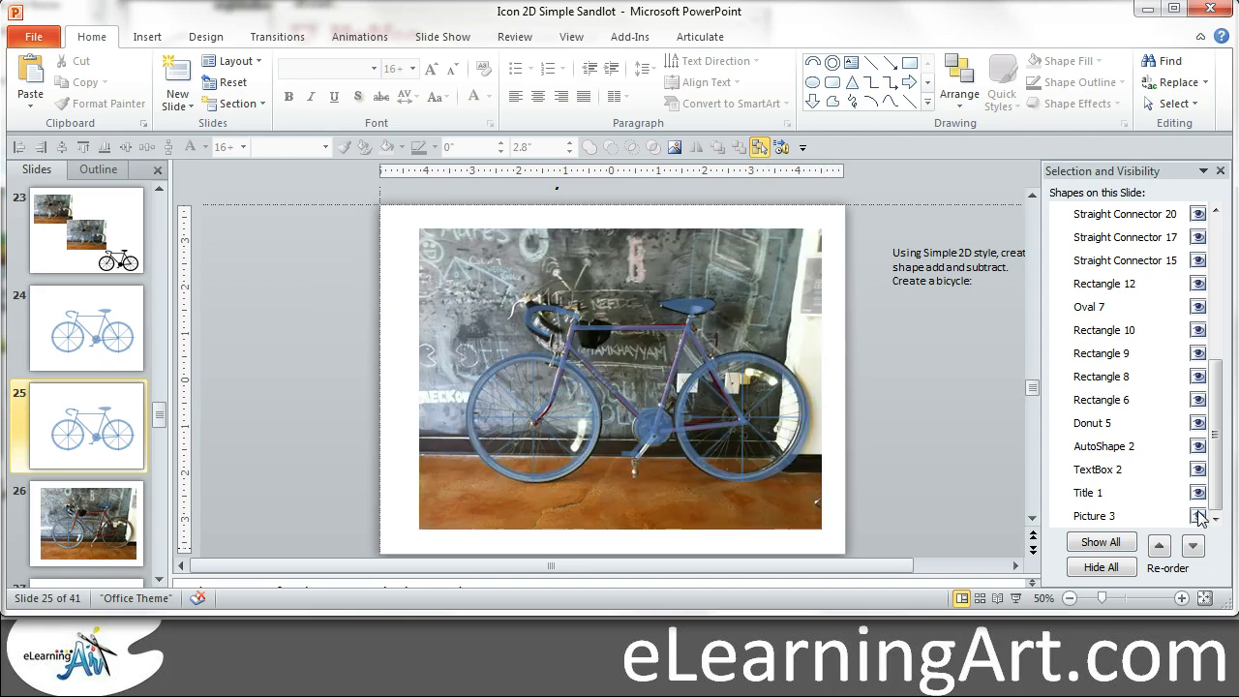
{"action": "left_click", "coordinate": [1198, 517]}
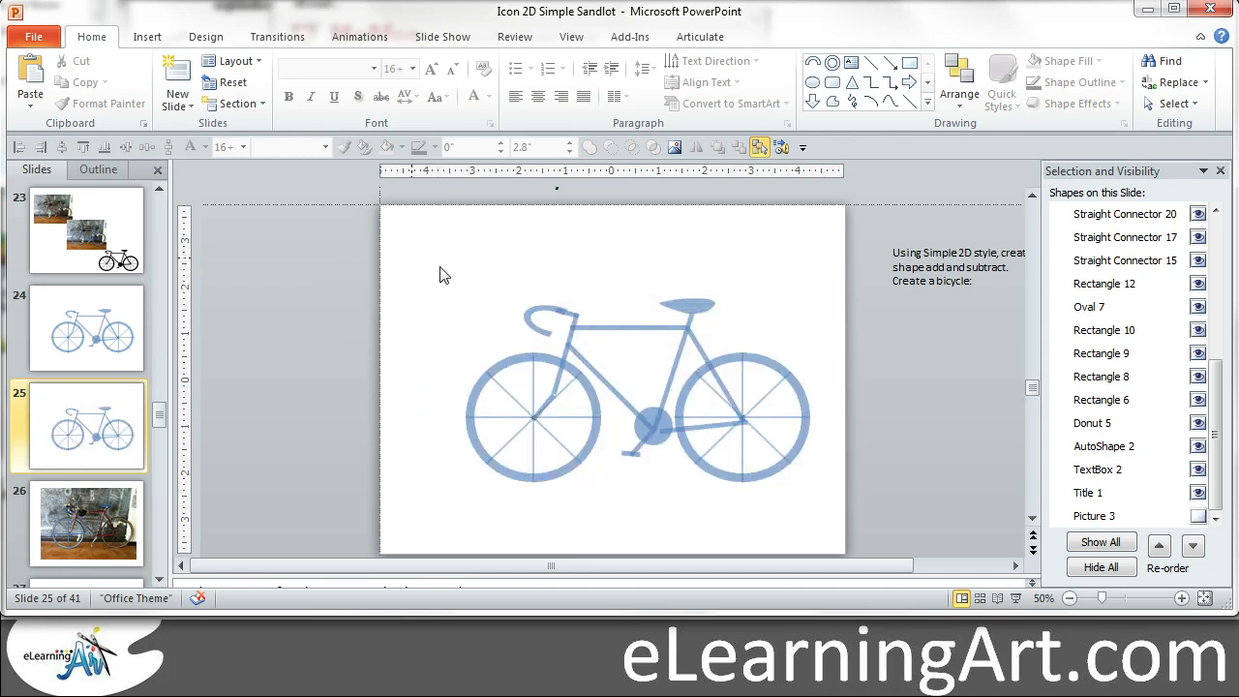
- Set the fill transparency of all the bicycle shapes to 0%
{"action": "left_click_drag", "start_coordinate": [439, 276], "coordinate": [863, 531]}
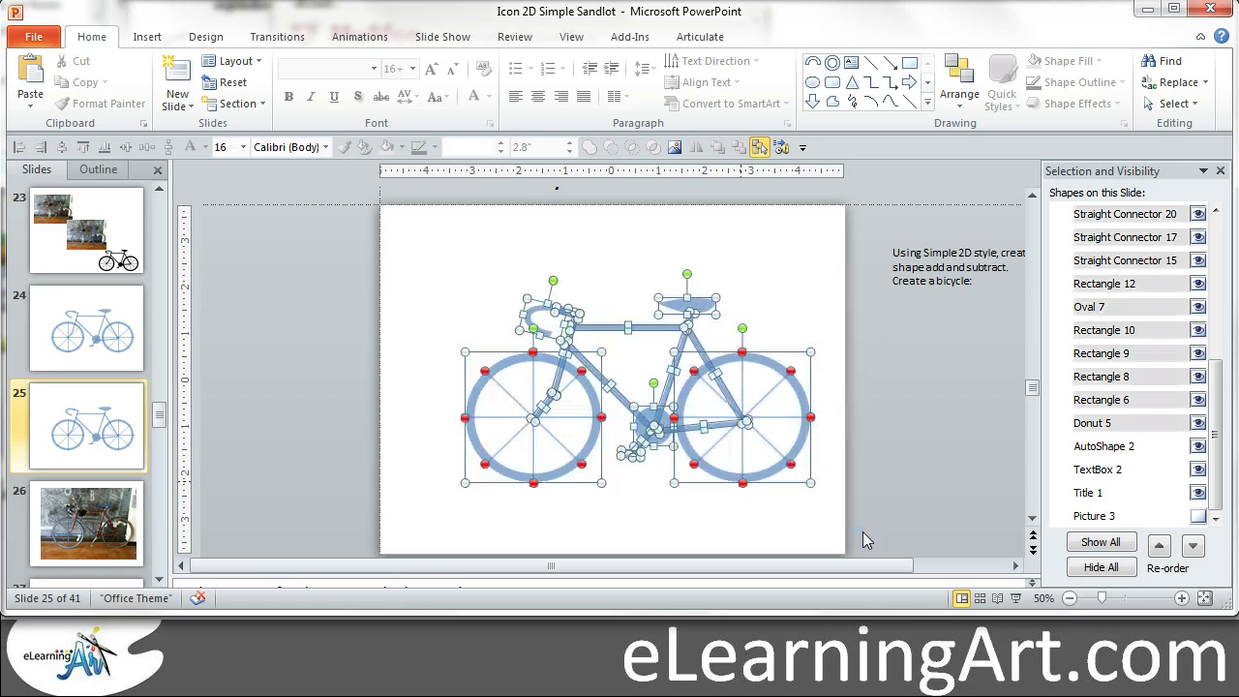
{"action": "right_click", "coordinate": [504, 362]}
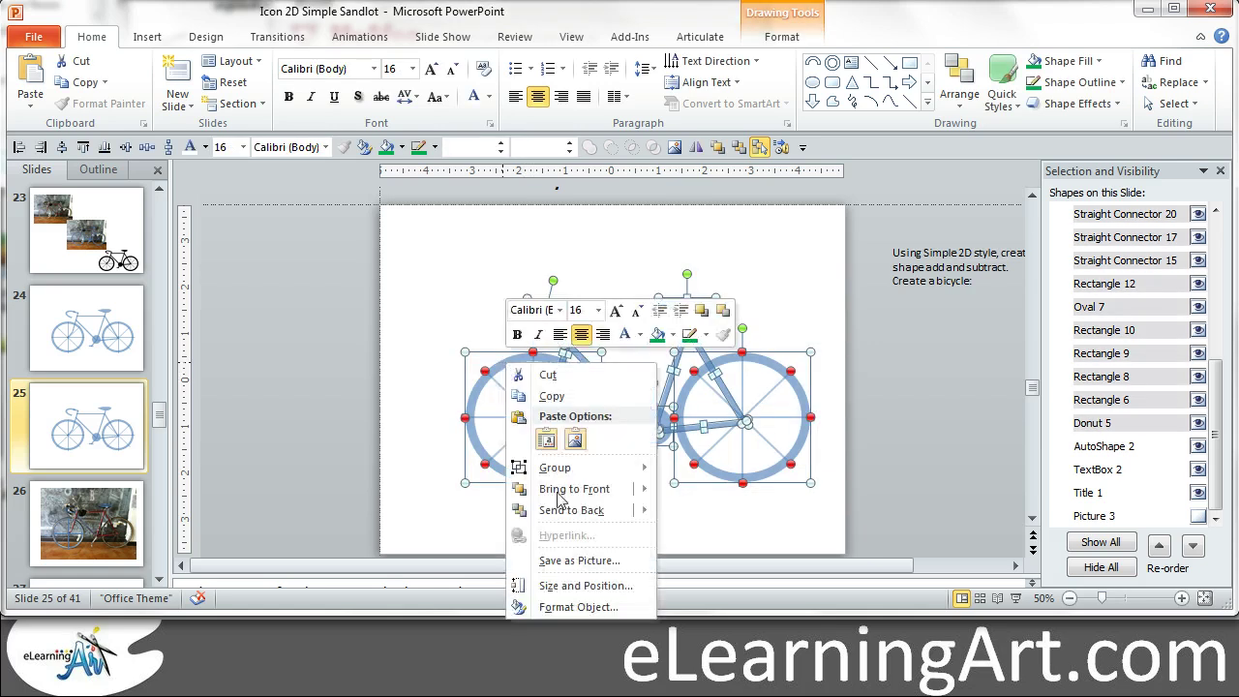
{"action": "left_click", "coordinate": [571, 606]}
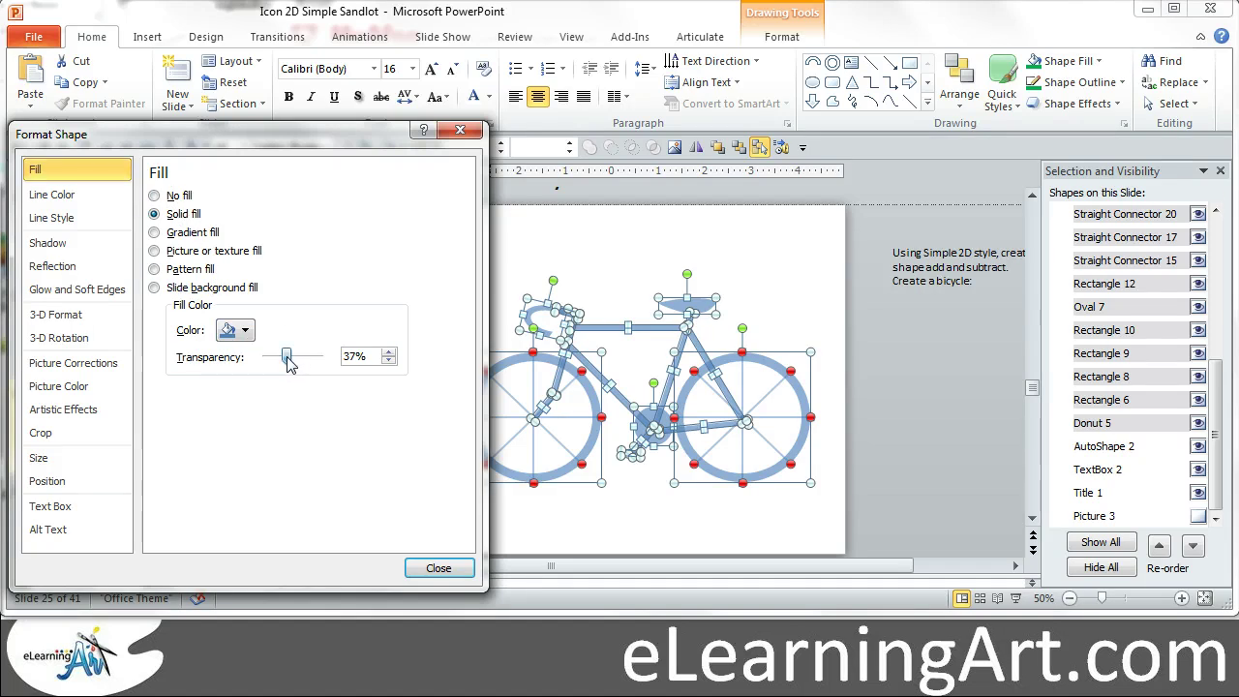
{"action": "left_click_drag", "start_coordinate": [287, 363], "coordinate": [241, 360]}
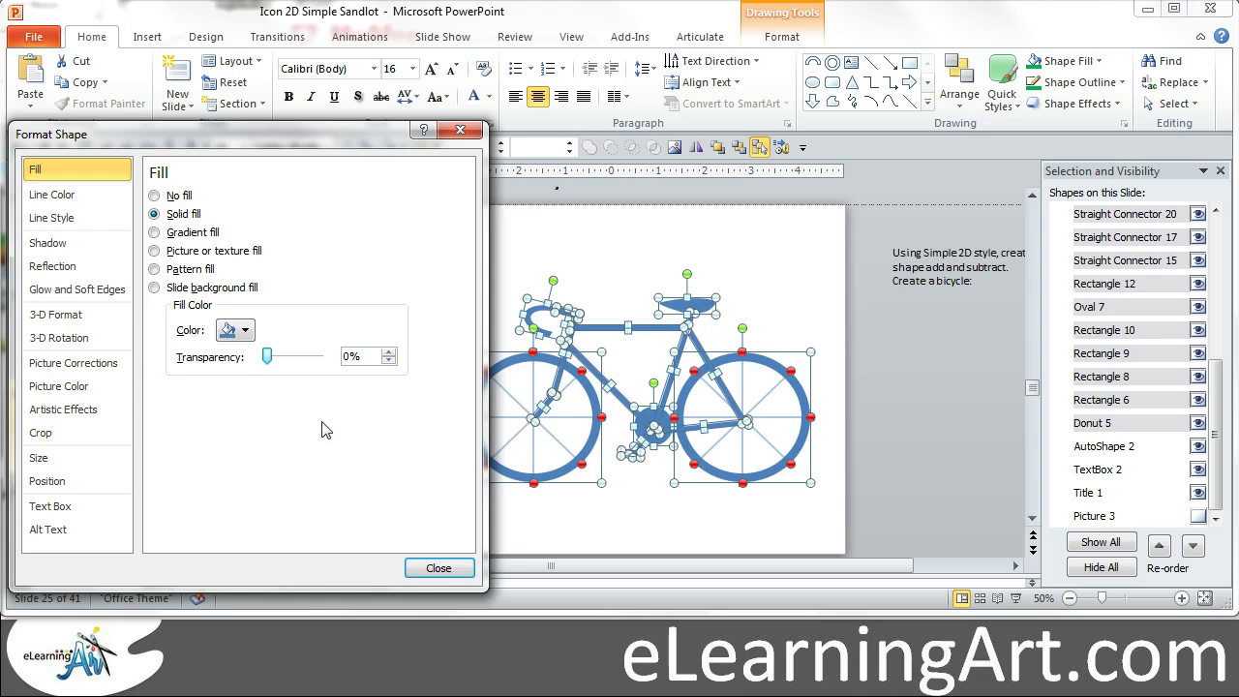
{"action": "left_click", "coordinate": [67, 200]}
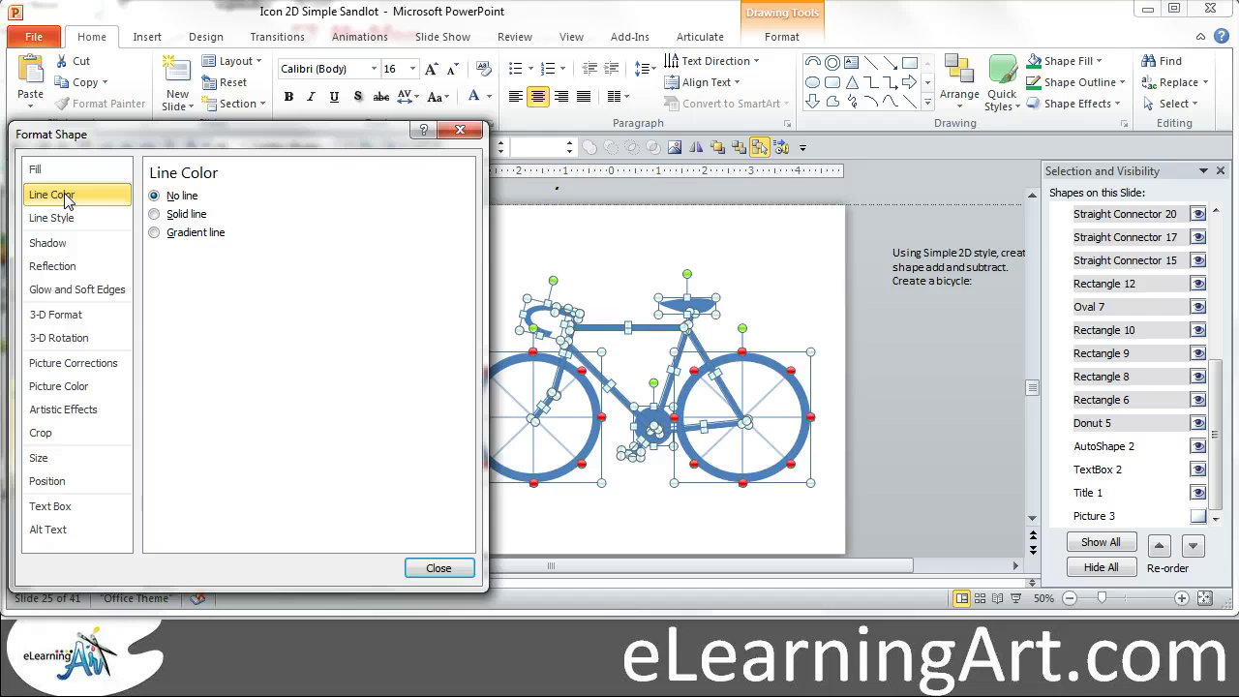
{"action": "left_click", "coordinate": [431, 568]}
{"action": "left_click", "coordinate": [344, 433]}
- Set the line transparency of the spoke lines in both wheels to 0%
{"action": "left_click", "coordinate": [498, 420]}
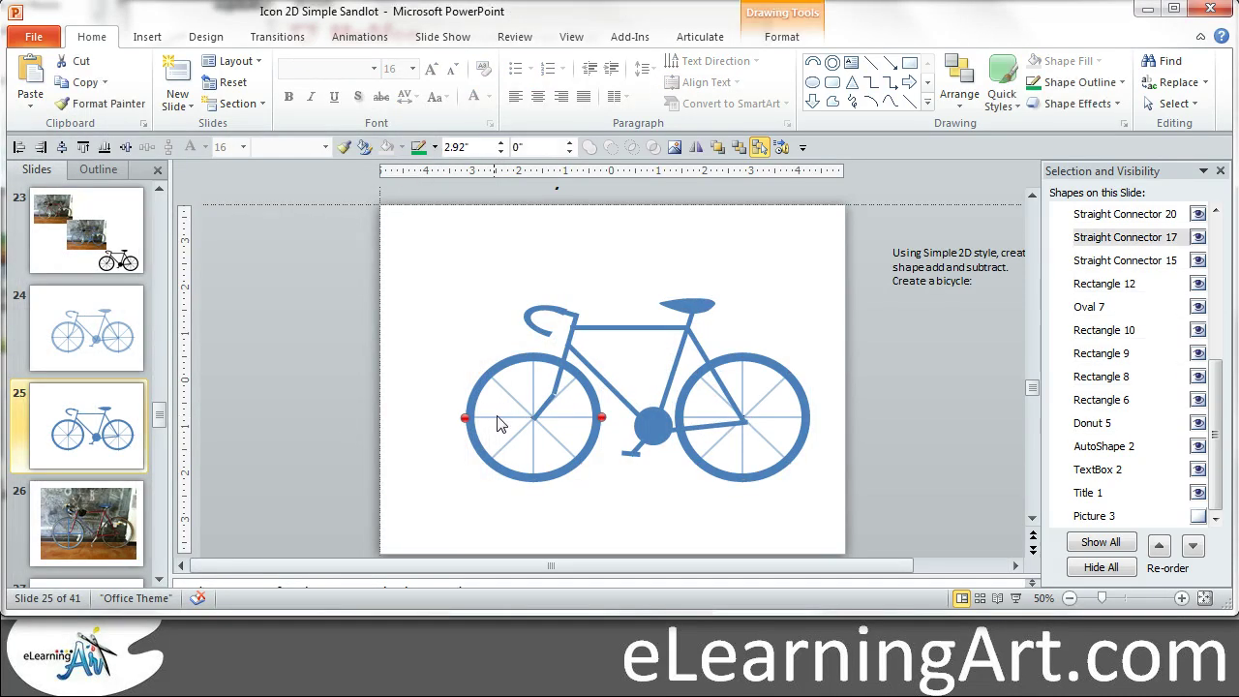
{"action": "left_click", "coordinate": [533, 374], "text": "shift"}
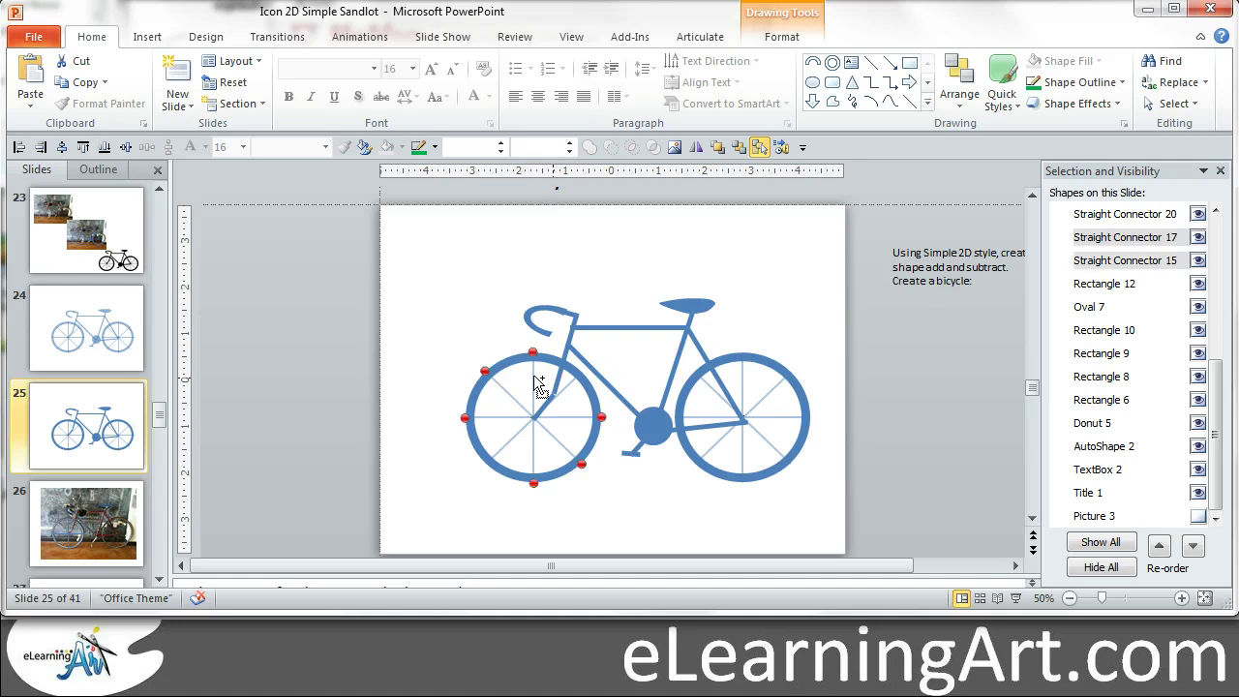
{"action": "left_click", "coordinate": [573, 386], "text": "shift"}
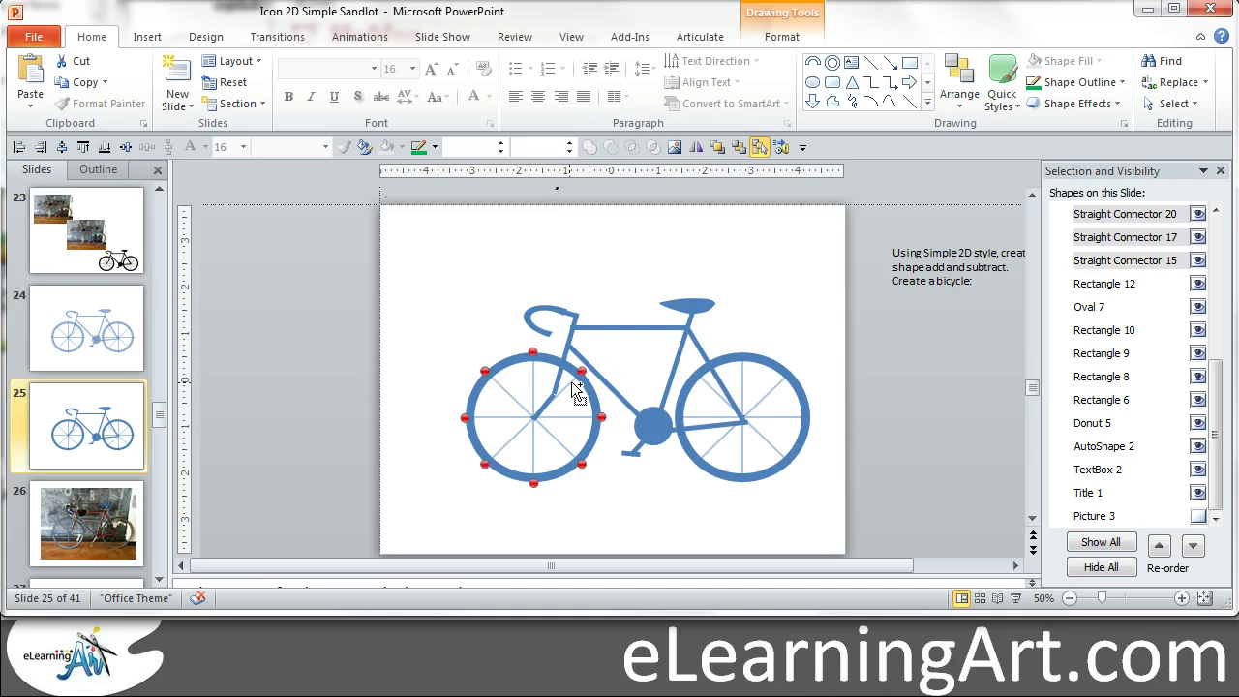
{"action": "left_click", "coordinate": [698, 419], "text": "shift"}
{"action": "left_click", "coordinate": [709, 388], "text": "shift"}
{"action": "left_click", "coordinate": [740, 377], "text": "shift"}
{"action": "left_click", "coordinate": [779, 389], "text": "shift"}
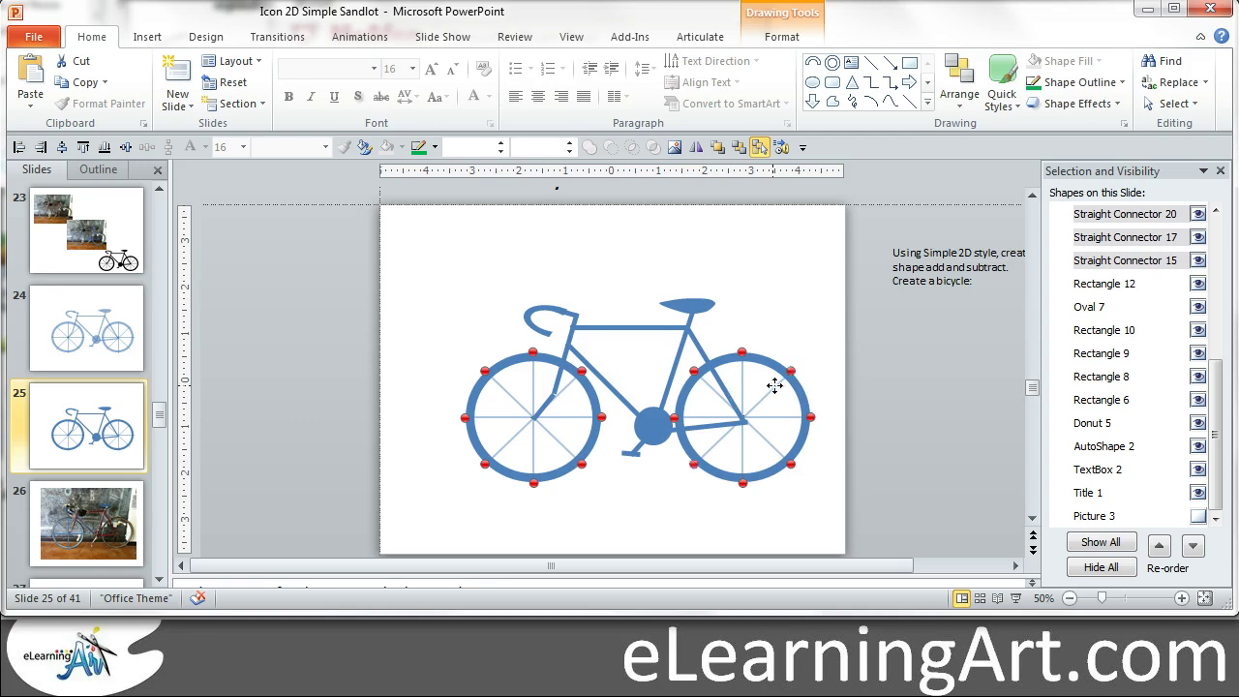
{"action": "right_click", "coordinate": [778, 388]}
{"action": "left_click", "coordinate": [850, 630]}
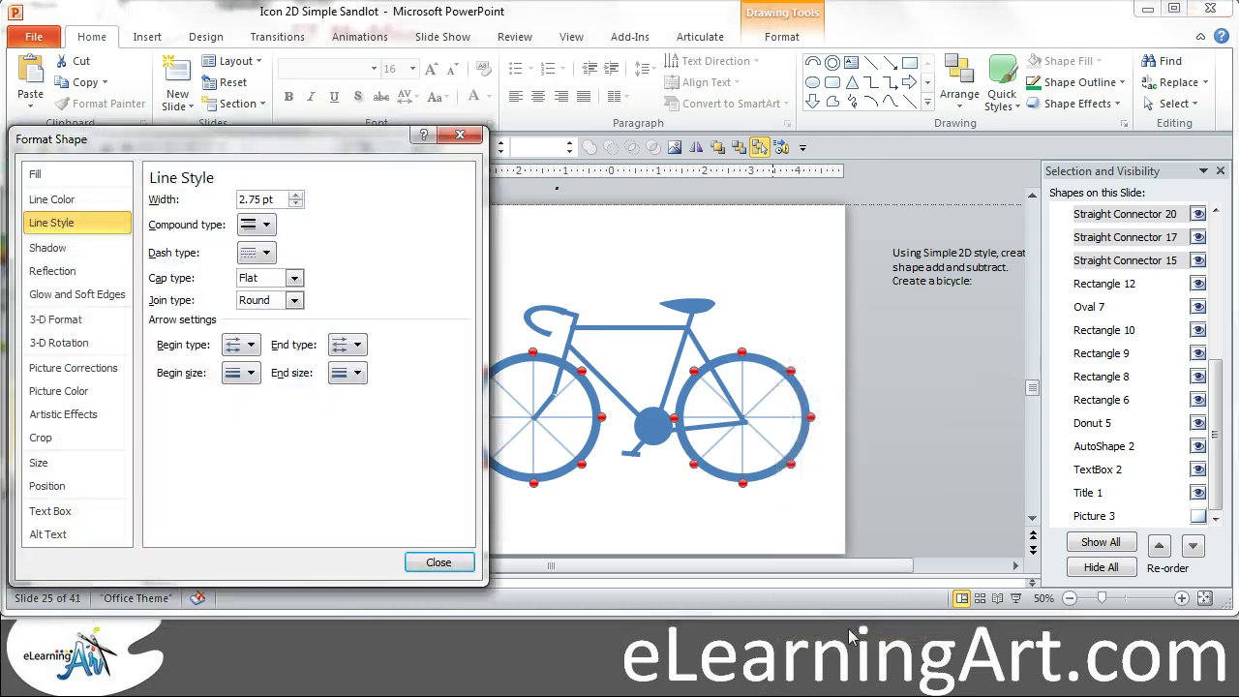
{"action": "left_click", "coordinate": [72, 200]}
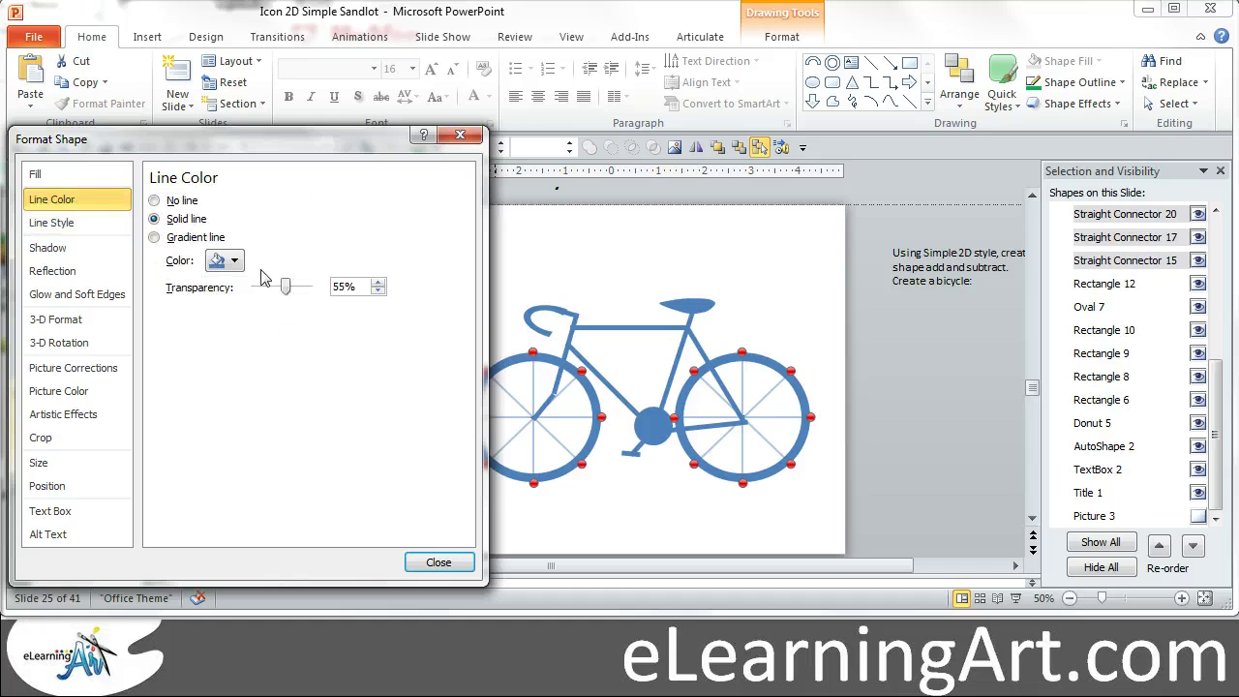
{"action": "left_click_drag", "start_coordinate": [285, 293], "coordinate": [257, 290]}
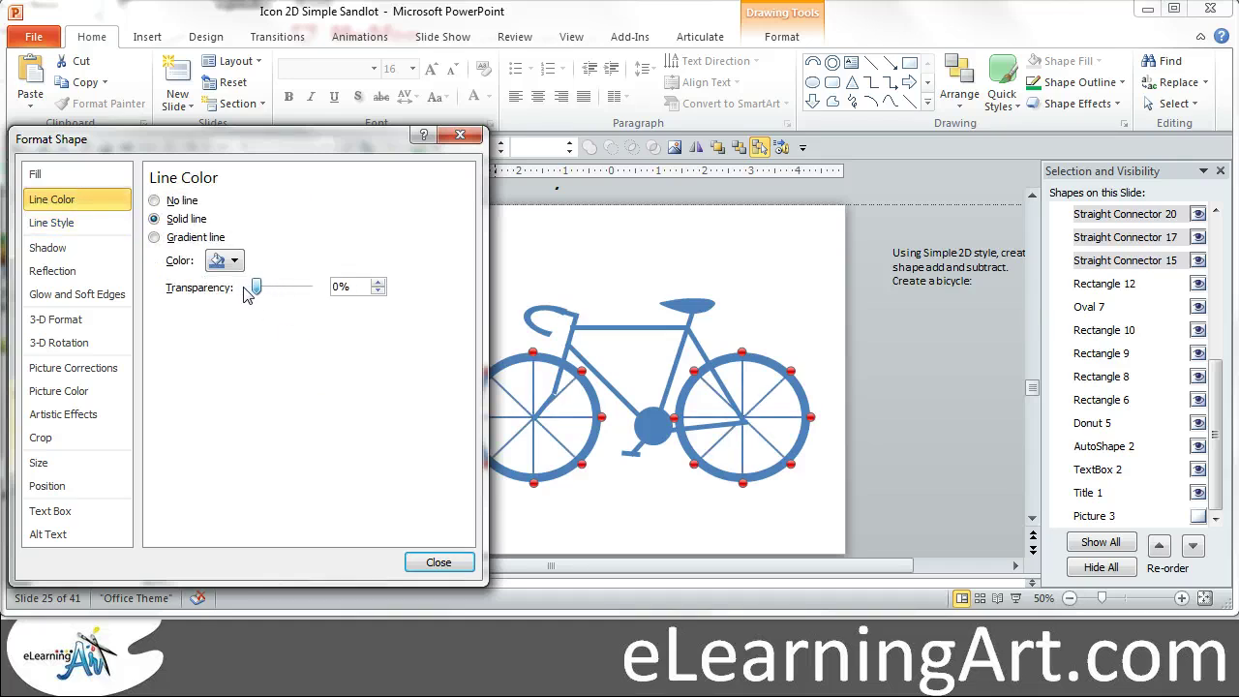
{"action": "left_click", "coordinate": [437, 565]}
- Fill all the bicycle shapes with black
{"action": "left_click_drag", "start_coordinate": [385, 246], "coordinate": [852, 538]}
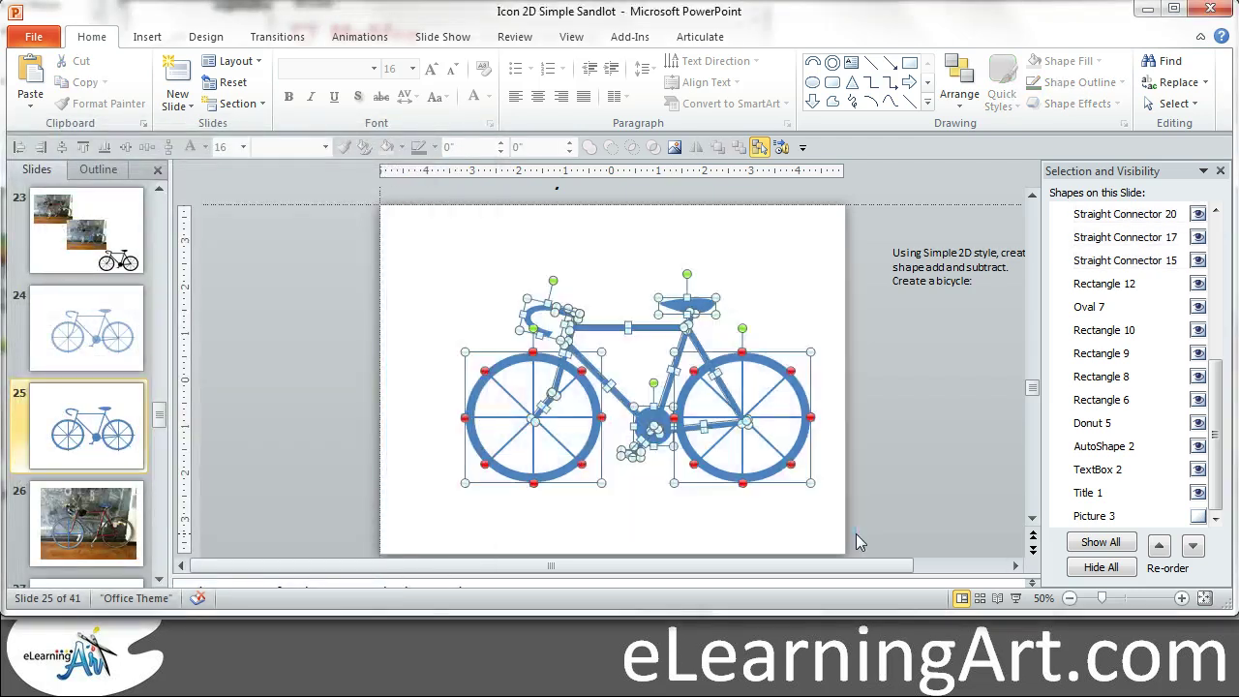
{"action": "left_click", "coordinate": [403, 148]}
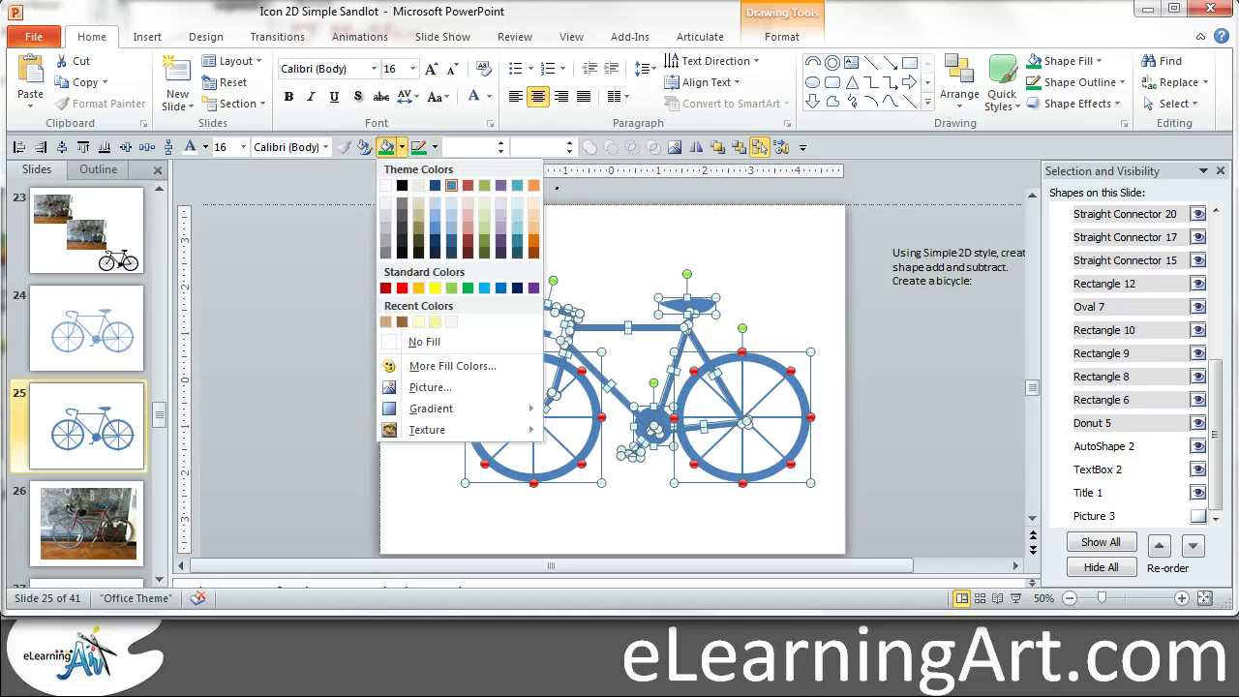
{"action": "left_click", "coordinate": [402, 185]}
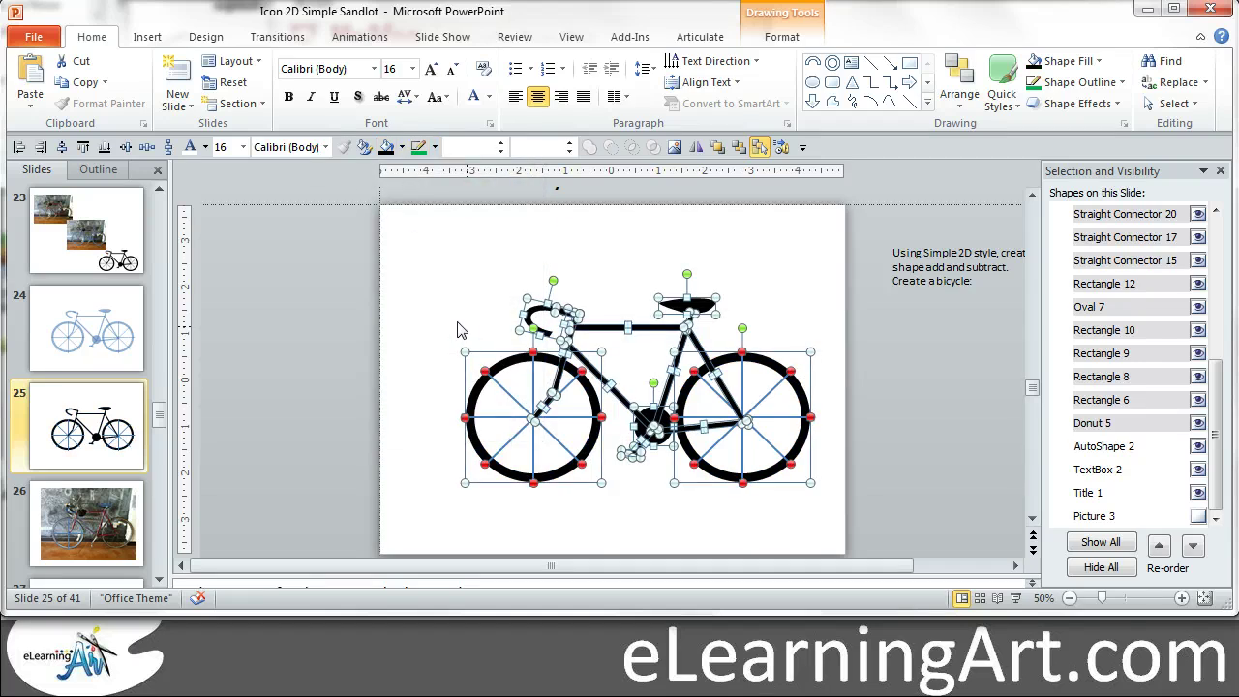
{"action": "left_click", "coordinate": [366, 289]}
- Change the outline colour of the spoke lines in both wheels to black
{"action": "left_click", "coordinate": [504, 418]}
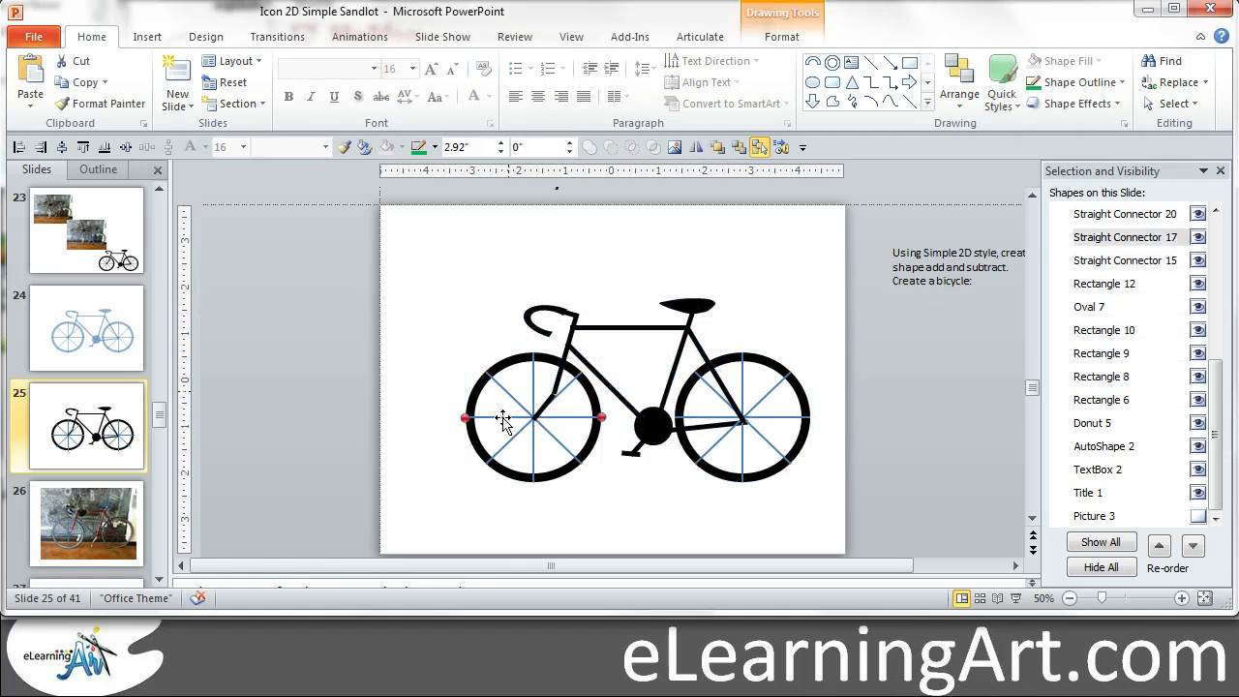
{"action": "left_click", "coordinate": [507, 392], "text": "shift"}
{"action": "left_click", "coordinate": [535, 383], "text": "shift"}
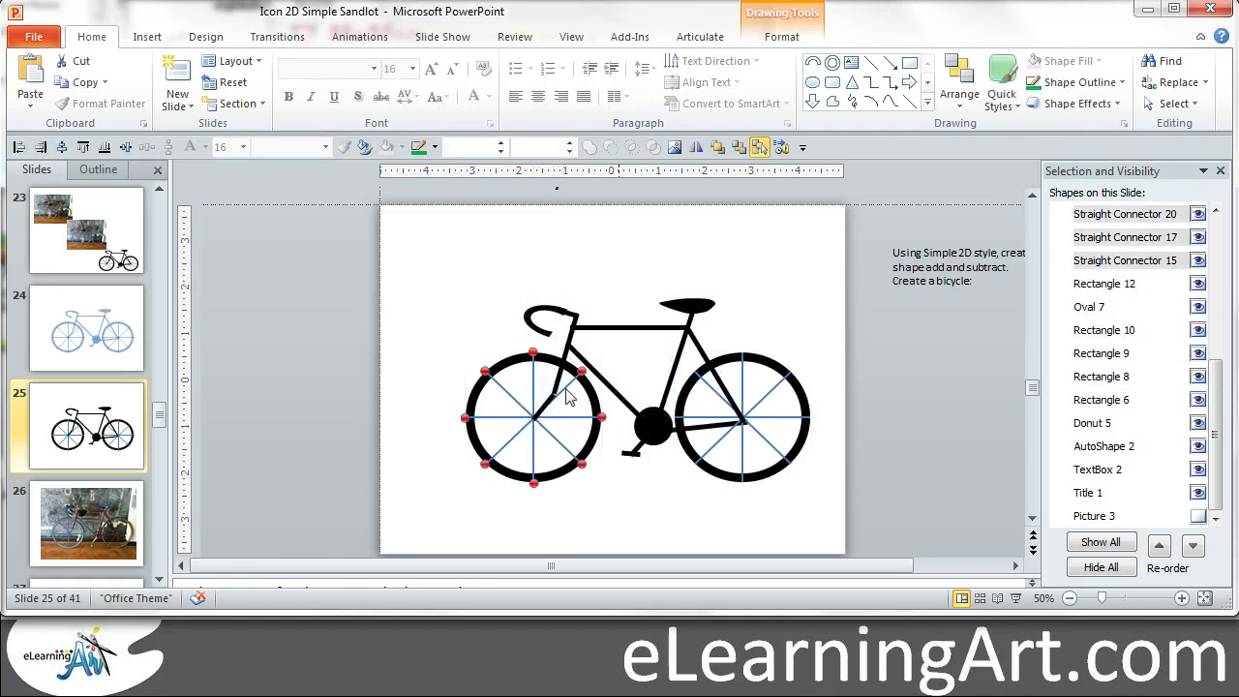
{"action": "left_click", "coordinate": [695, 419], "text": "shift"}
{"action": "left_click", "coordinate": [701, 379], "text": "shift"}
{"action": "left_click", "coordinate": [741, 384], "text": "shift"}
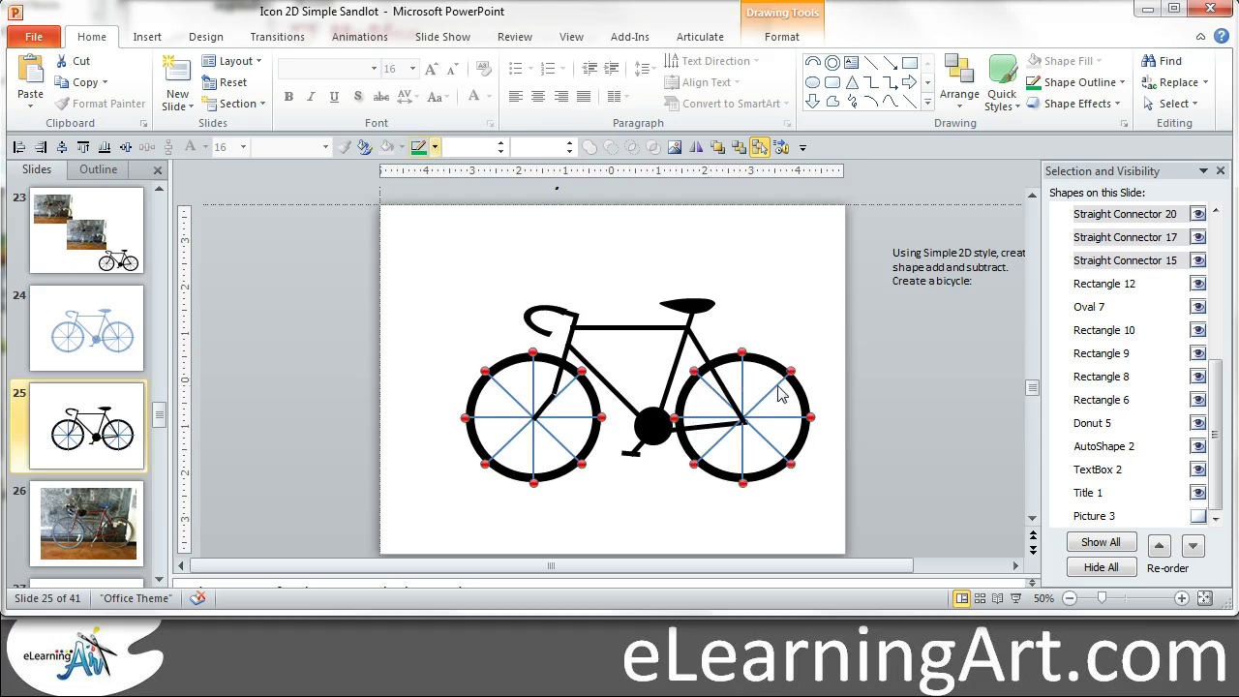
{"action": "left_click", "coordinate": [434, 147]}
{"action": "left_click", "coordinate": [435, 185]}
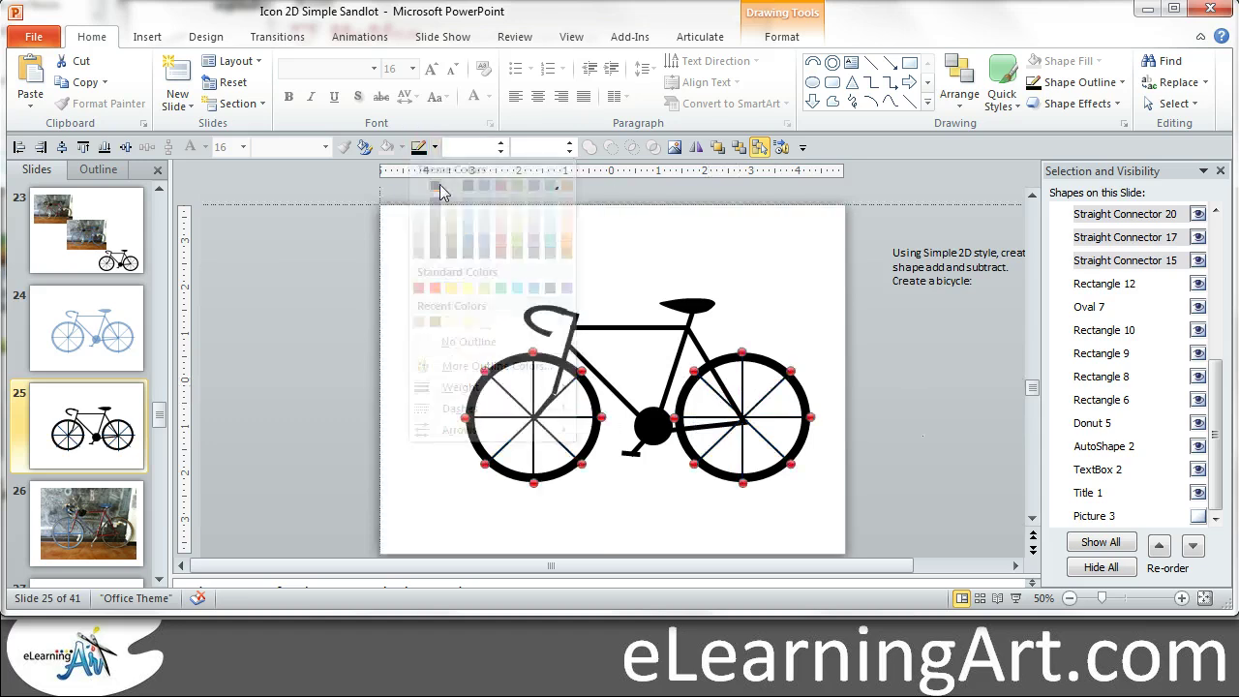
{"action": "left_click", "coordinate": [846, 498]}
- Copy all the bicycle shapes and paste them onto the slide as a picture
{"action": "left_click_drag", "start_coordinate": [406, 257], "coordinate": [863, 527]}
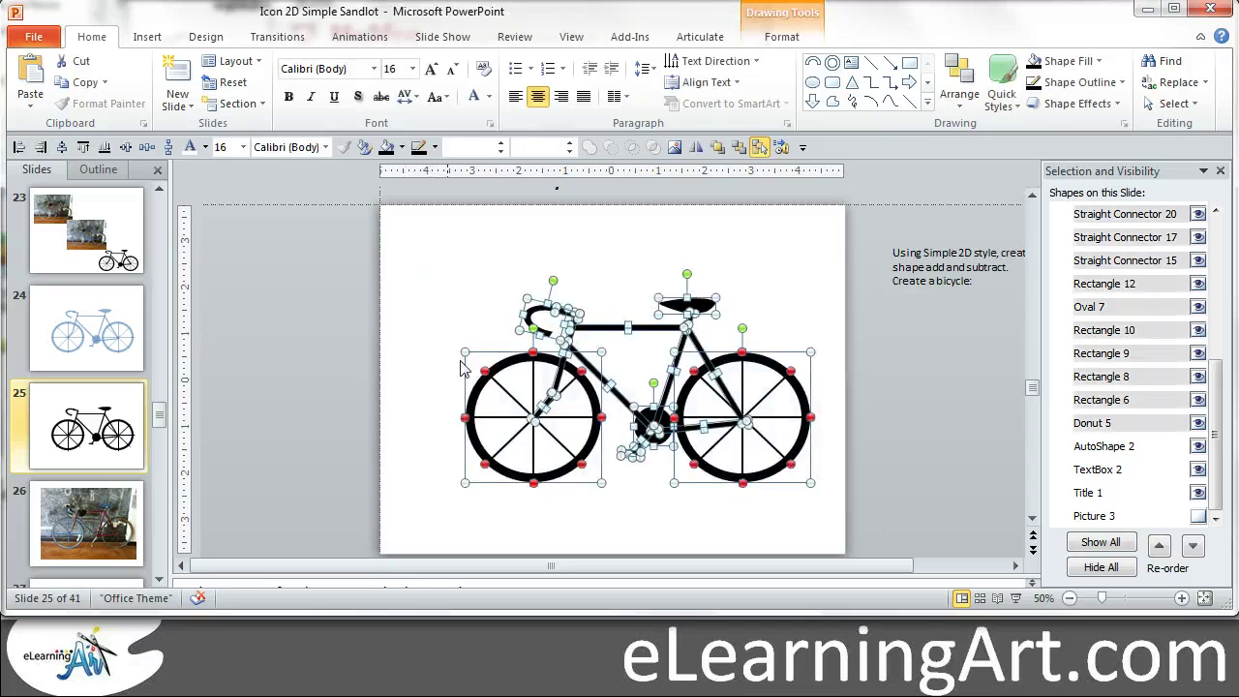
{"action": "right_click", "coordinate": [500, 364]}
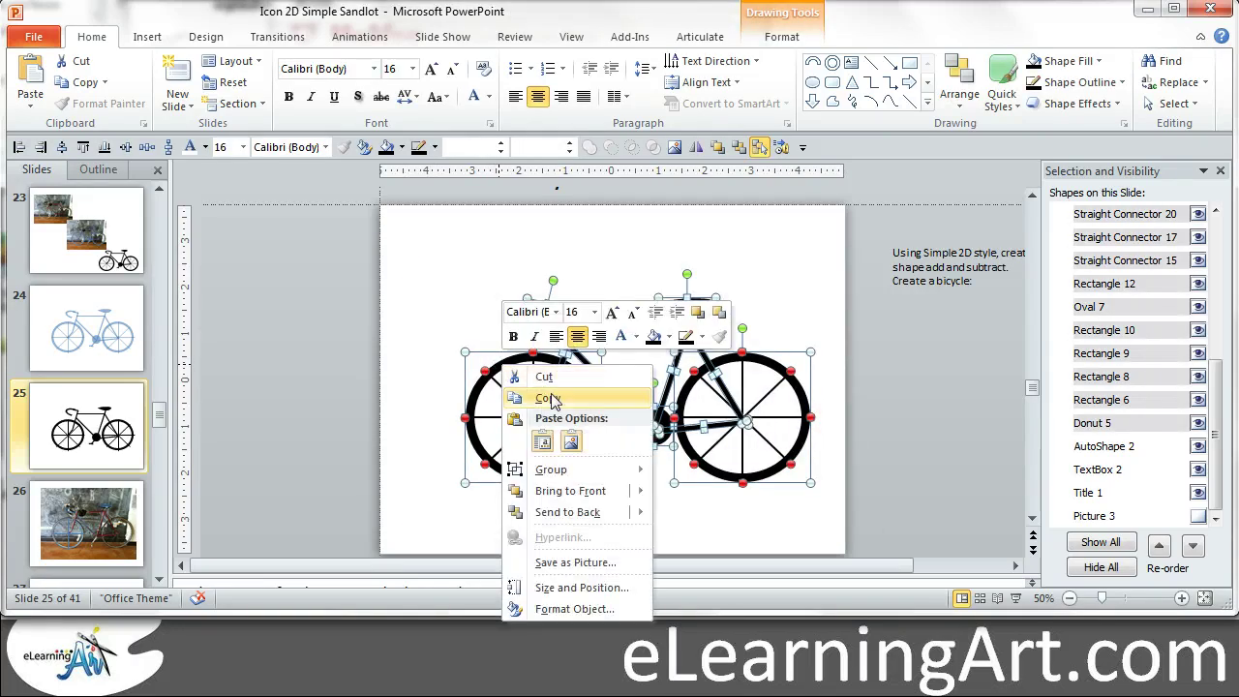
{"action": "left_click", "coordinate": [545, 396]}
{"action": "left_click", "coordinate": [401, 309]}
{"action": "right_click", "coordinate": [357, 296]}
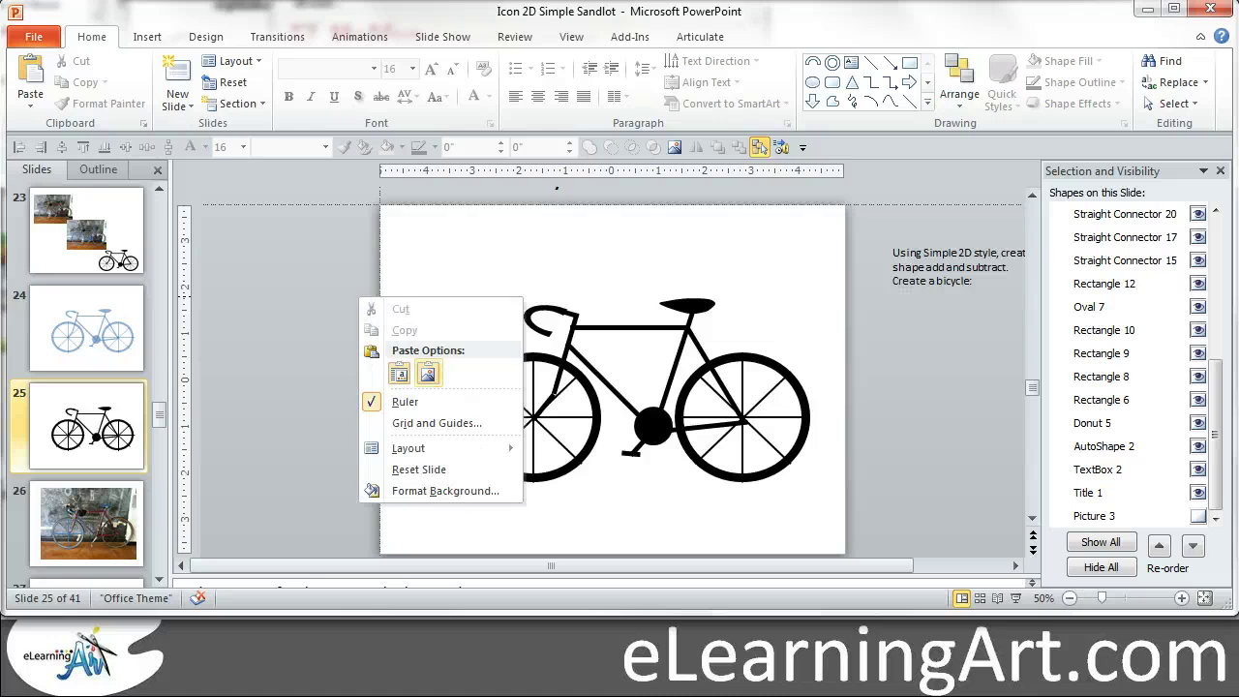
{"action": "left_click", "coordinate": [431, 378]}
- Move and shrink the pasted bicycle picture to about 6.43" by 3.44", and delete it
{"action": "left_click_drag", "start_coordinate": [529, 306], "coordinate": [310, 257]}
{"action": "left_click_drag", "start_coordinate": [500, 242], "coordinate": [520, 262]}
{"action": "left_click_drag", "start_coordinate": [409, 272], "coordinate": [540, 214]}
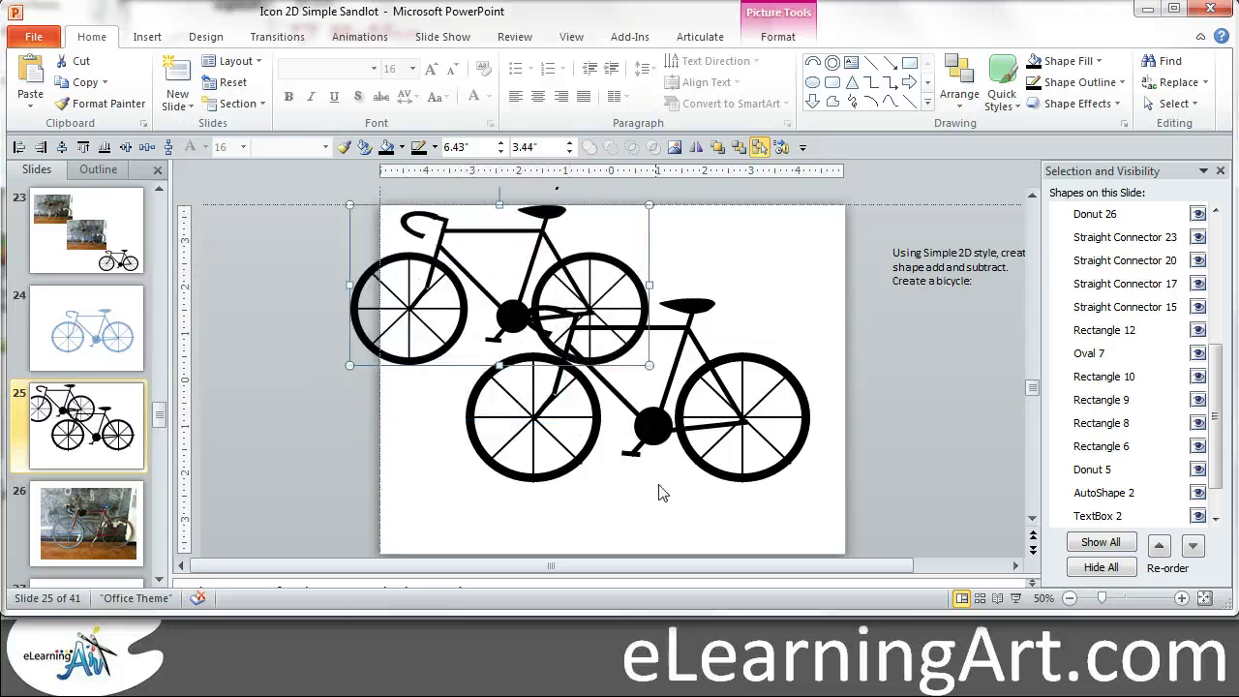
{"action": "key", "text": "Delete"}
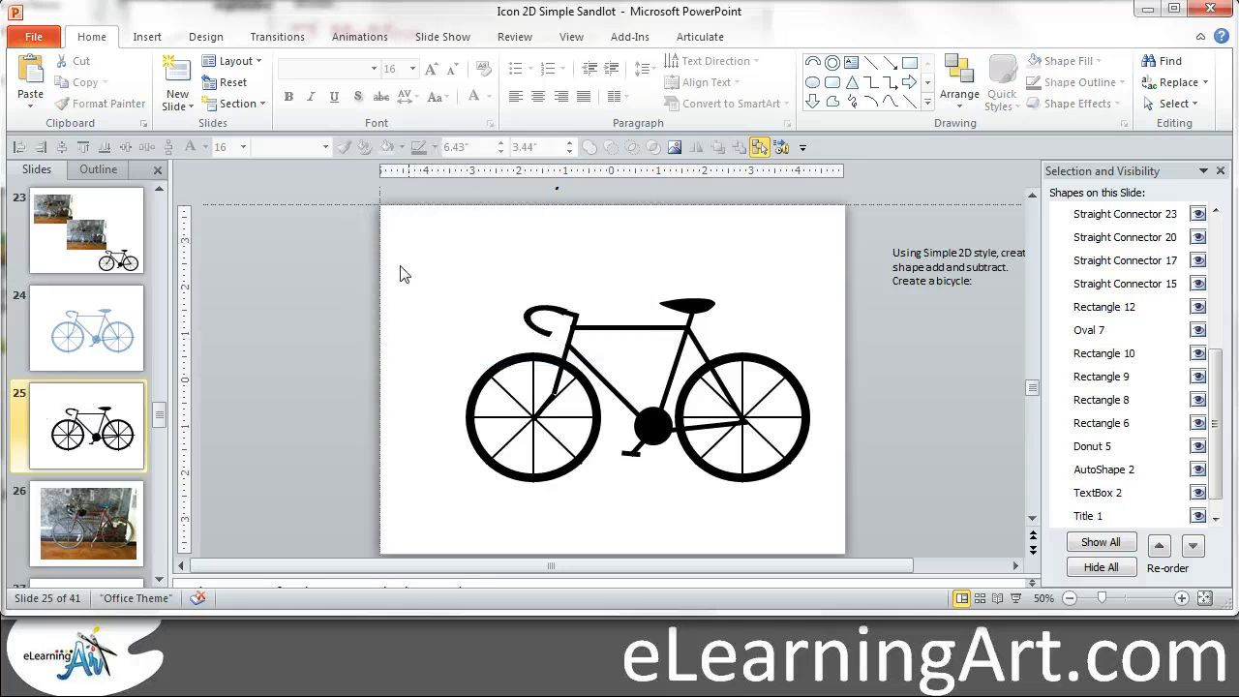
- Save all the bicycle shapes together as an Enhanced Windows Metafile picture named bike3 in the icons folder
{"action": "left_click_drag", "start_coordinate": [399, 250], "coordinate": [914, 552]}
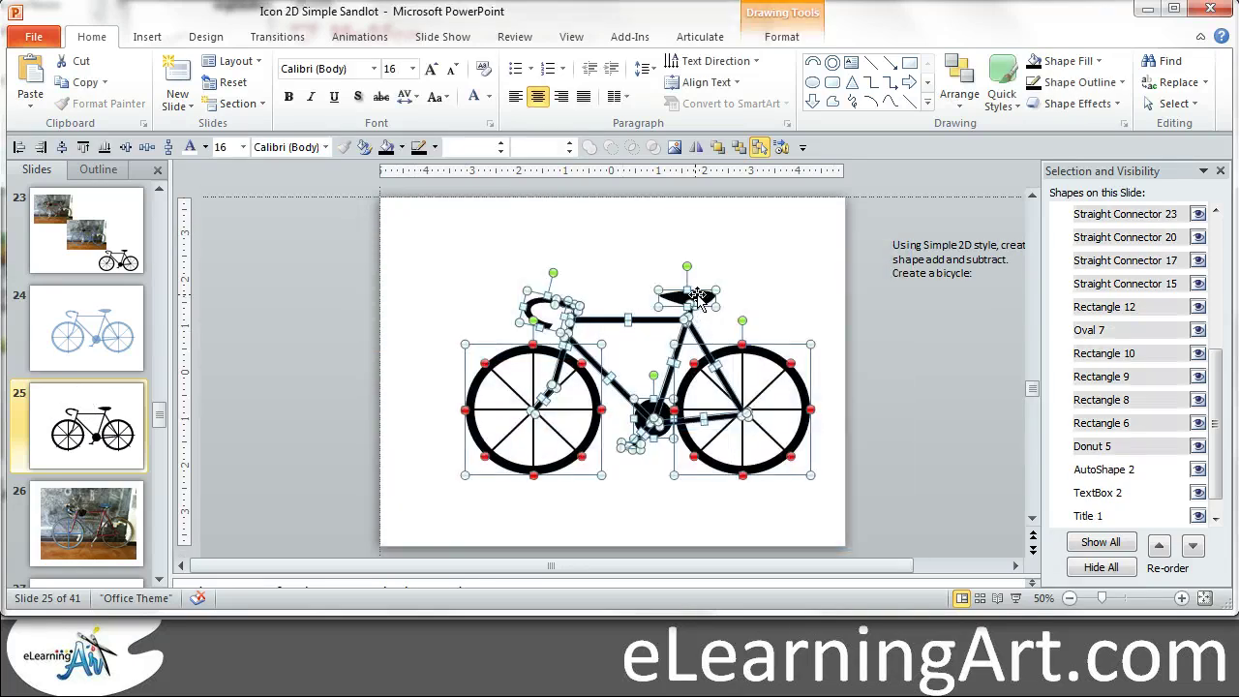
{"action": "right_click", "coordinate": [698, 300]}
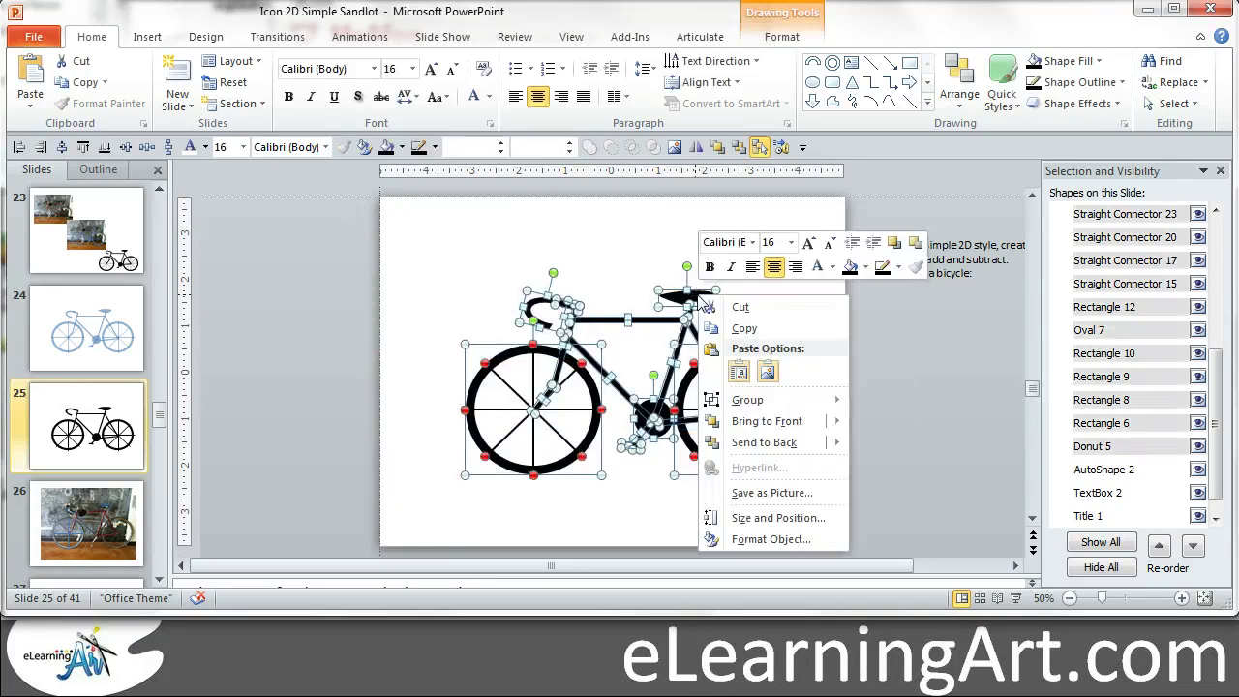
{"action": "left_click", "coordinate": [772, 492]}
{"action": "left_click", "coordinate": [250, 431]}
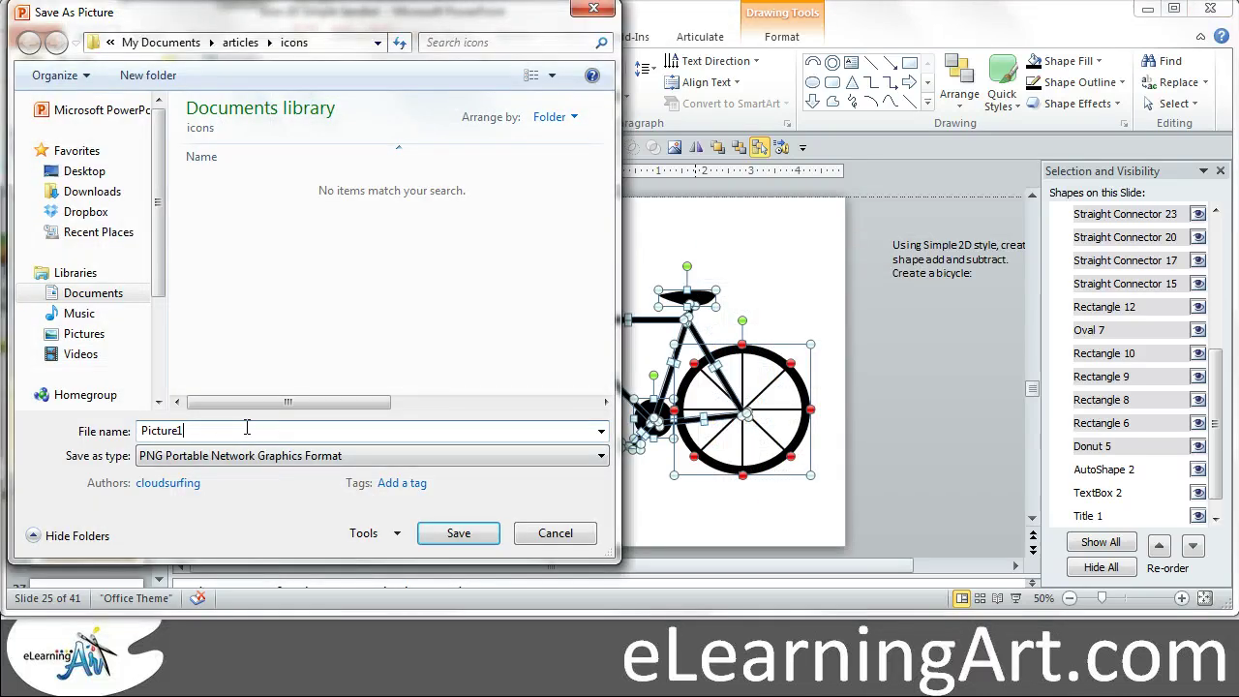
{"action": "left_click", "coordinate": [300, 461]}
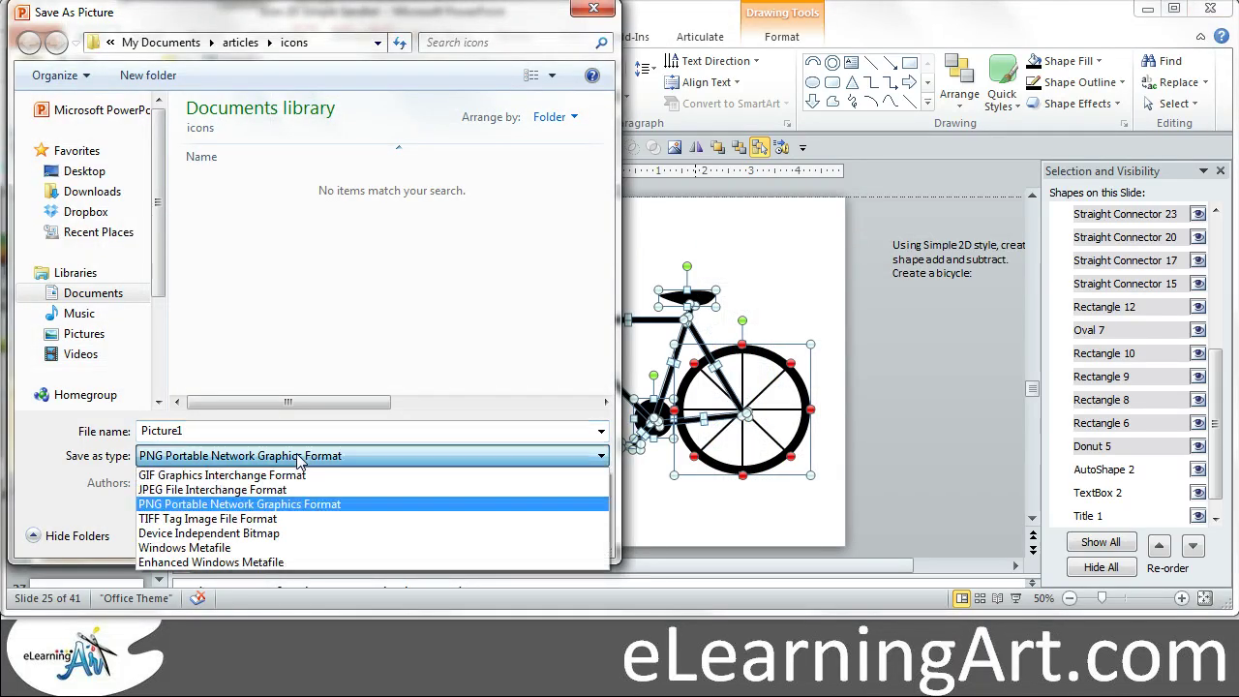
{"action": "left_click", "coordinate": [252, 563]}
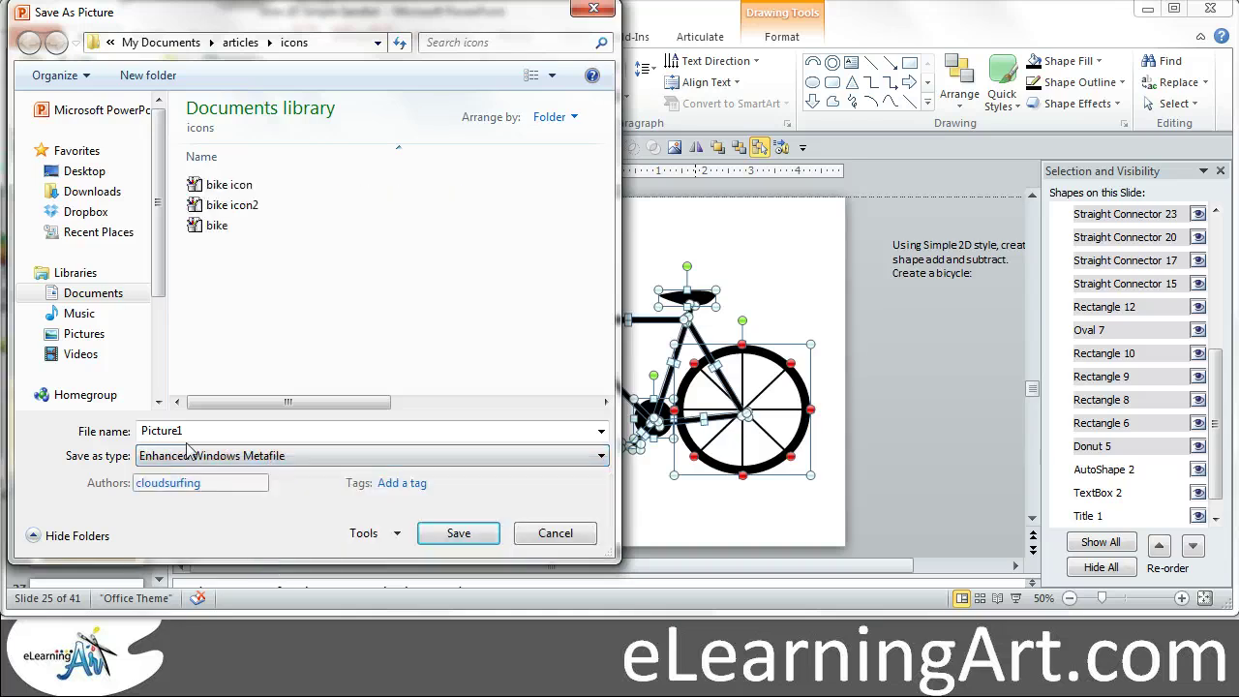
{"action": "left_click", "coordinate": [209, 432]}
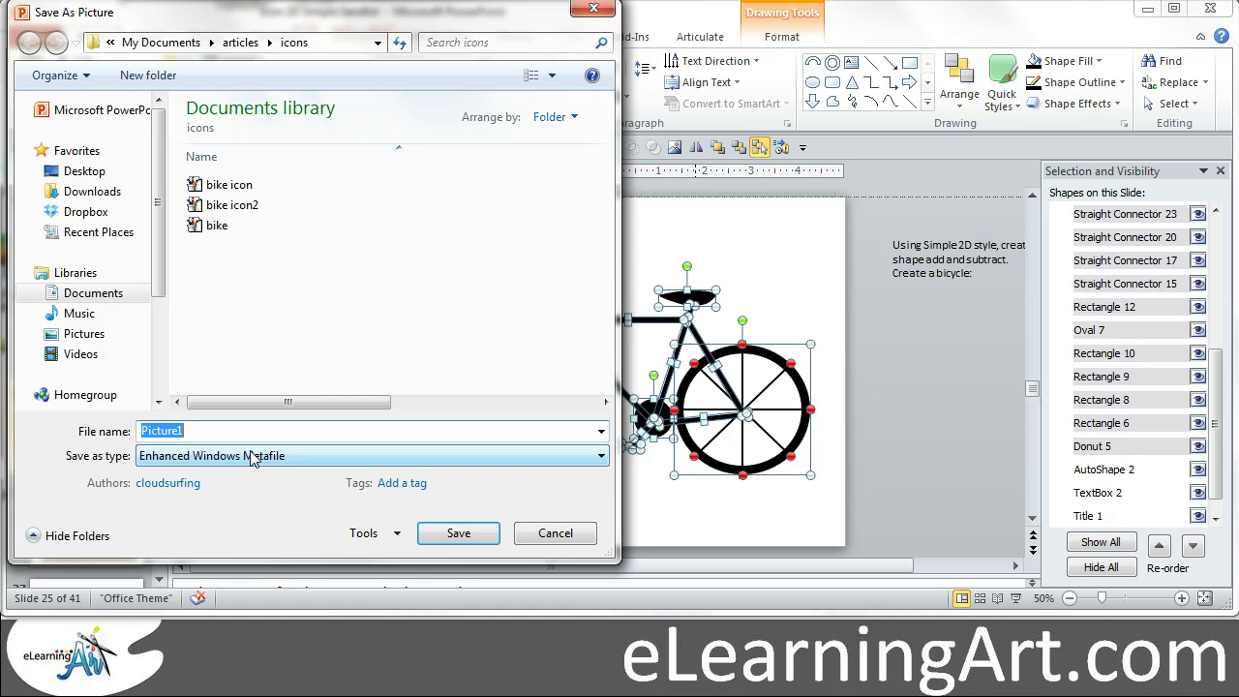
{"action": "type", "text": "bike3"}
{"action": "left_click", "coordinate": [476, 537]}
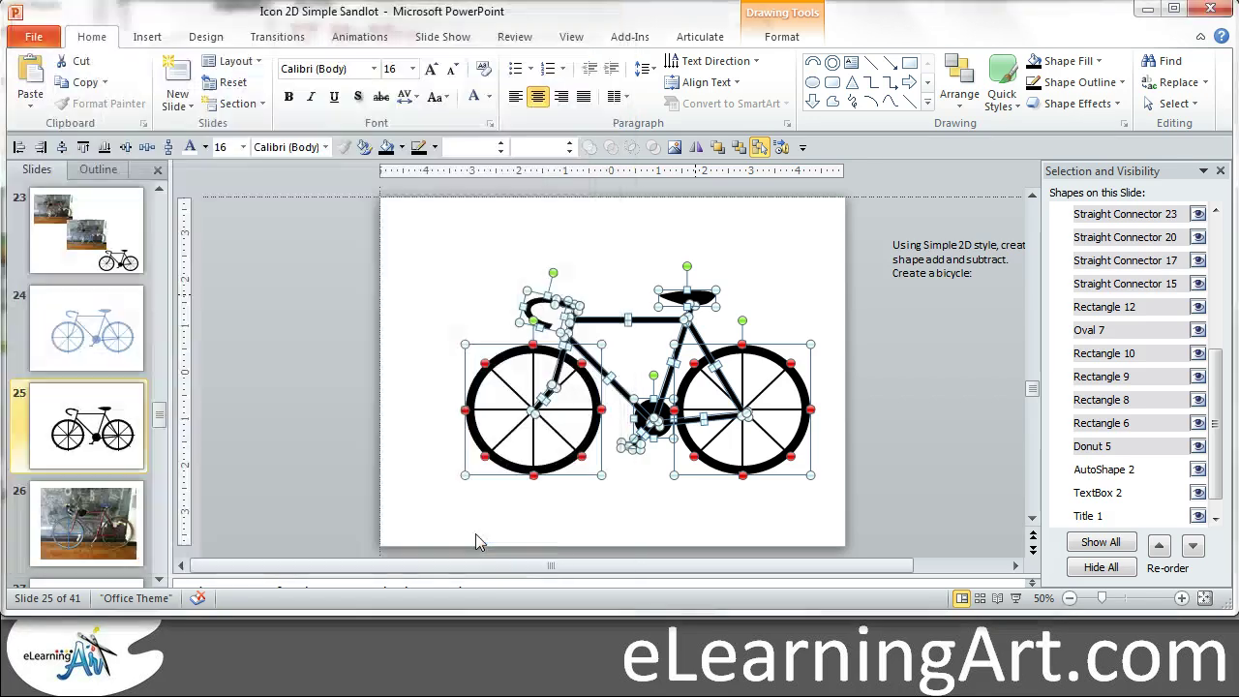
- Insert the bike3 picture from the icons folder and move it partly off the slide's left edge
{"action": "left_click", "coordinate": [316, 335]}
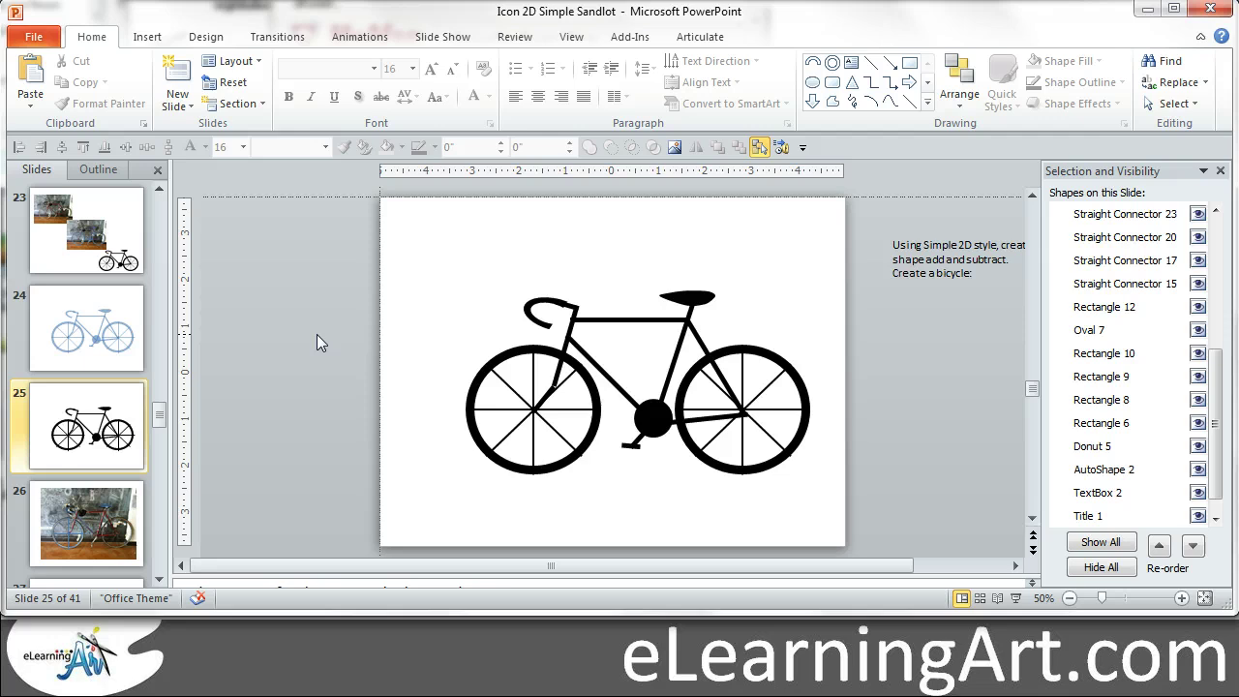
{"action": "left_click", "coordinate": [147, 36]}
{"action": "left_click", "coordinate": [80, 78]}
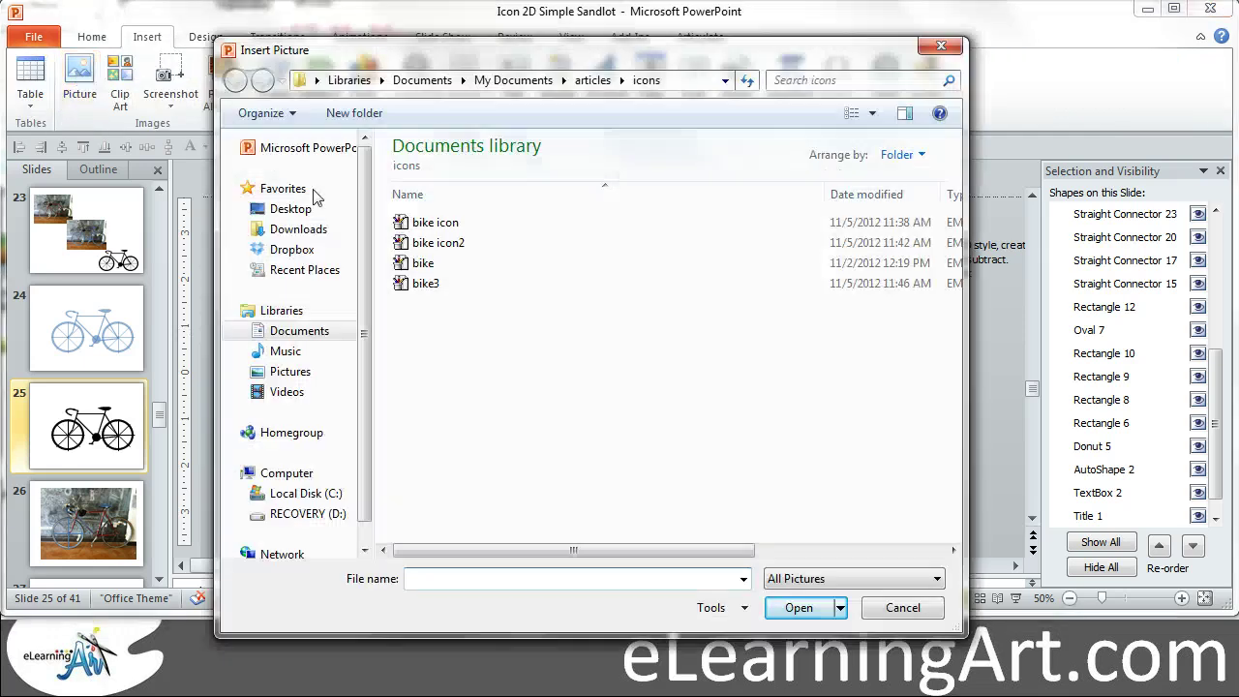
{"action": "double_click", "coordinate": [402, 283]}
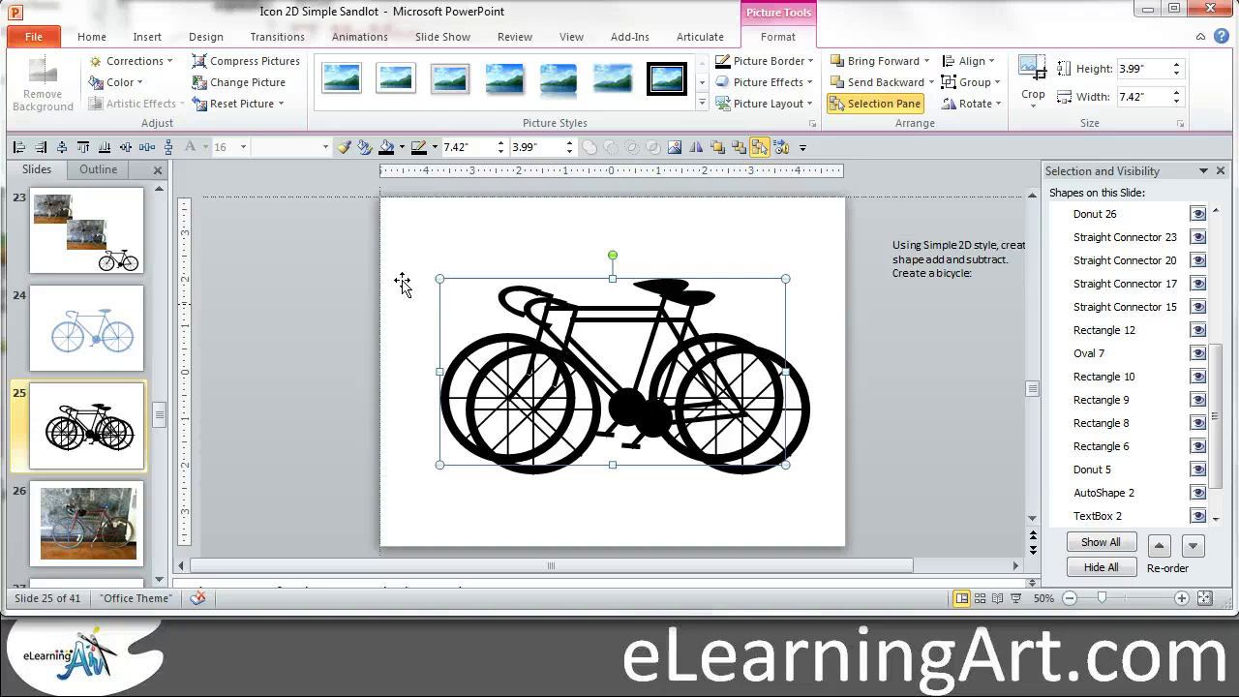
{"action": "left_click_drag", "start_coordinate": [402, 283], "coordinate": [218, 293]}
{"action": "mouse_move", "coordinate": [601, 290]}
{"action": "left_mouse_down"}
{"action": "mouse_move", "coordinate": [736, 229]}
{"action": "mouse_move", "coordinate": [516, 289]}
{"action": "mouse_move", "coordinate": [600, 289]}
{"action": "left_mouse_up"}
{"action": "left_click_drag", "start_coordinate": [481, 310], "coordinate": [431, 340]}
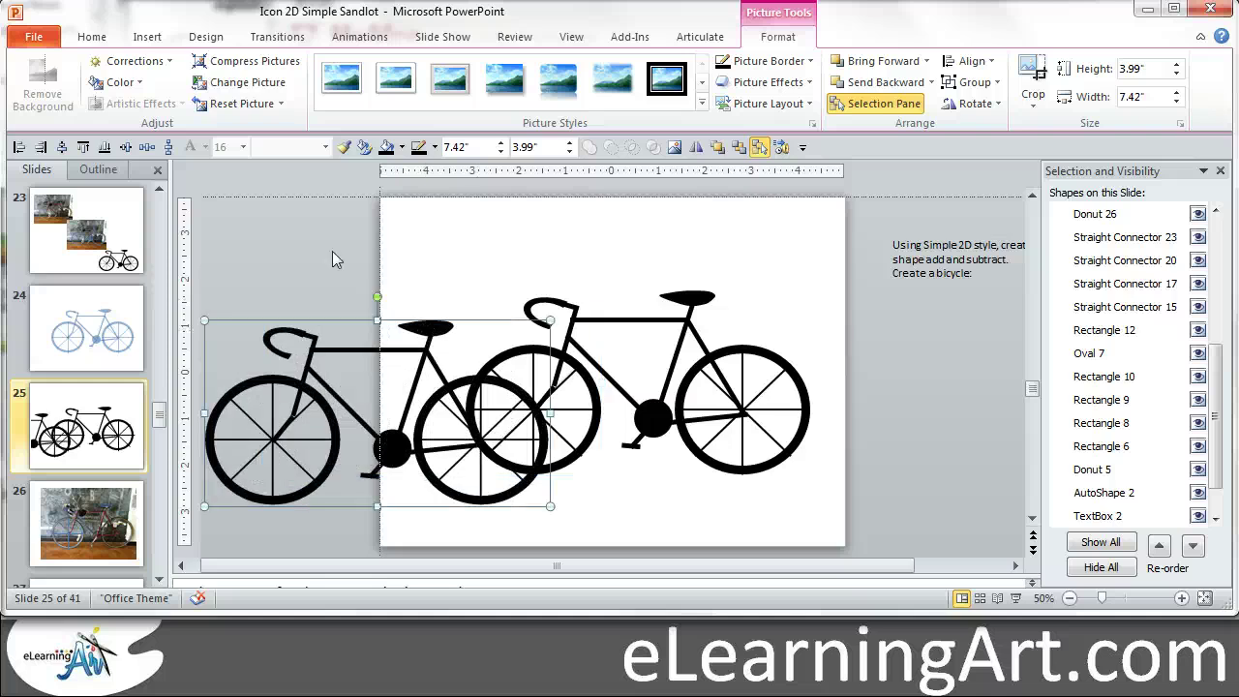
- Ungroup the inserted bicycle picture into separate drawing shapes and delete its invisible frame shape
{"action": "left_click", "coordinate": [332, 260]}
{"action": "left_click", "coordinate": [312, 345]}
{"action": "key", "text": "ctrl+shift+g"}
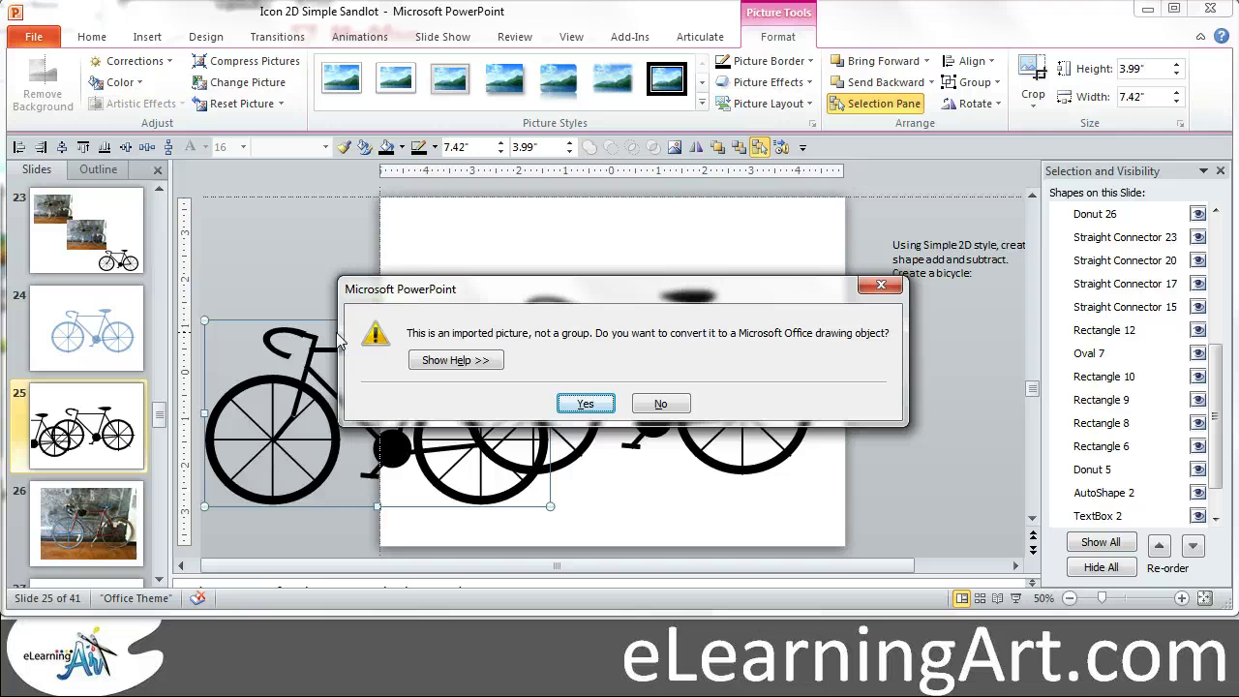
{"action": "key", "text": "Return"}
{"action": "key", "text": "ctrl+shift+g"}
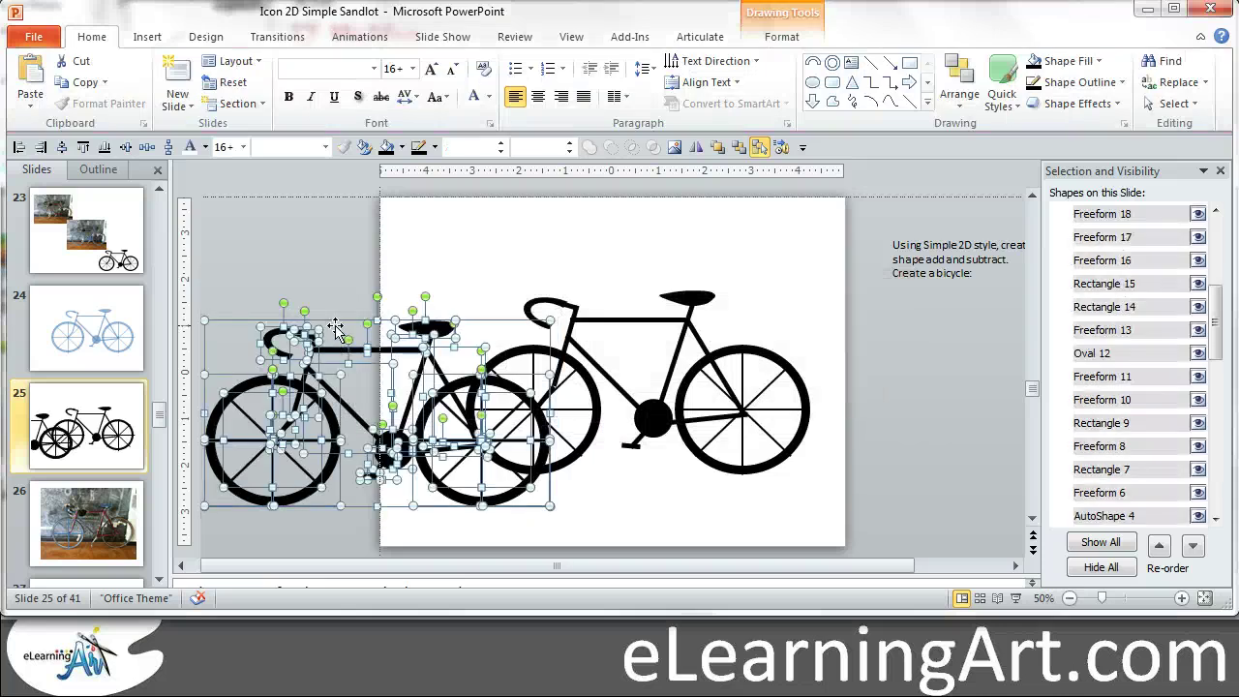
{"action": "left_click", "coordinate": [294, 277]}
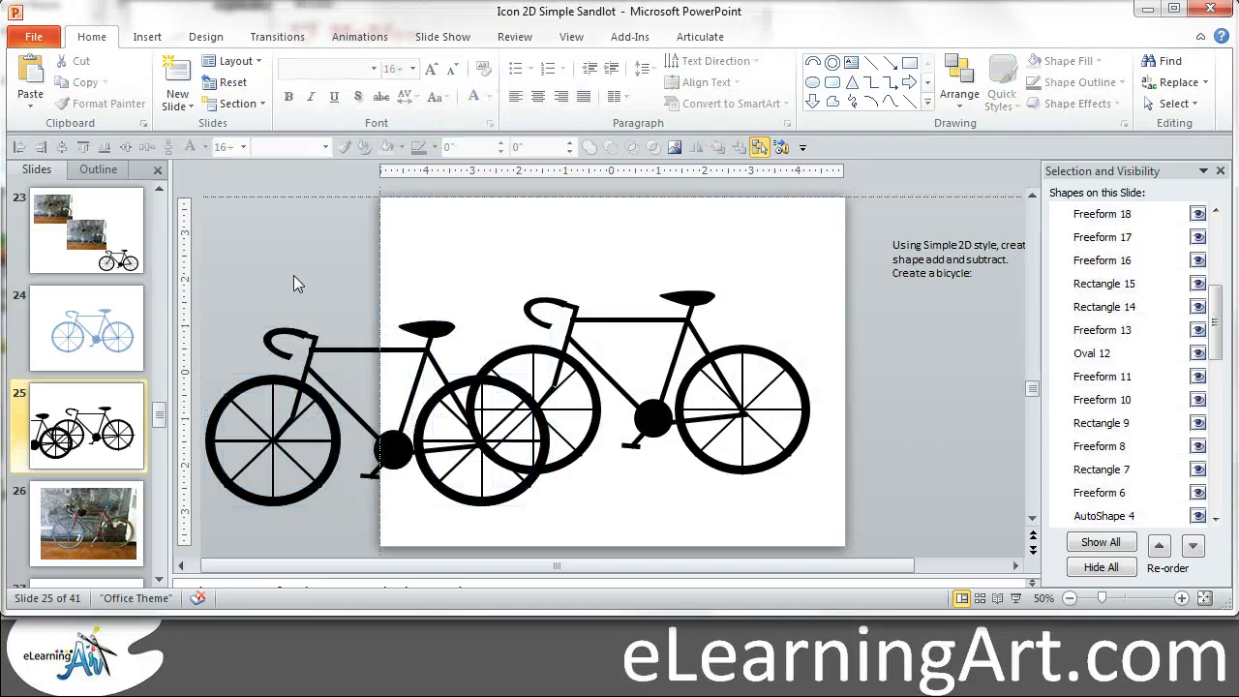
{"action": "left_click", "coordinate": [255, 332]}
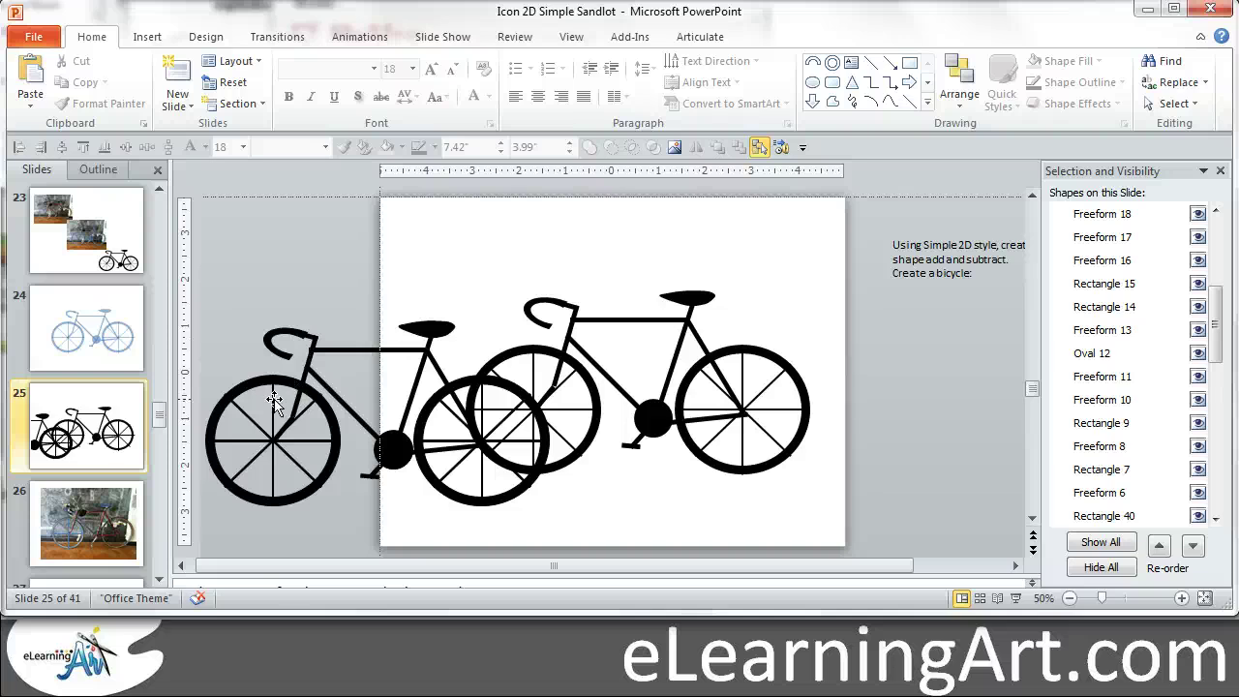
- Fill the top tube, down tube and seat tube of the ungrouped bicycle with the theme blue
{"action": "left_click", "coordinate": [348, 352]}
{"action": "left_click", "coordinate": [341, 407], "text": "shift"}
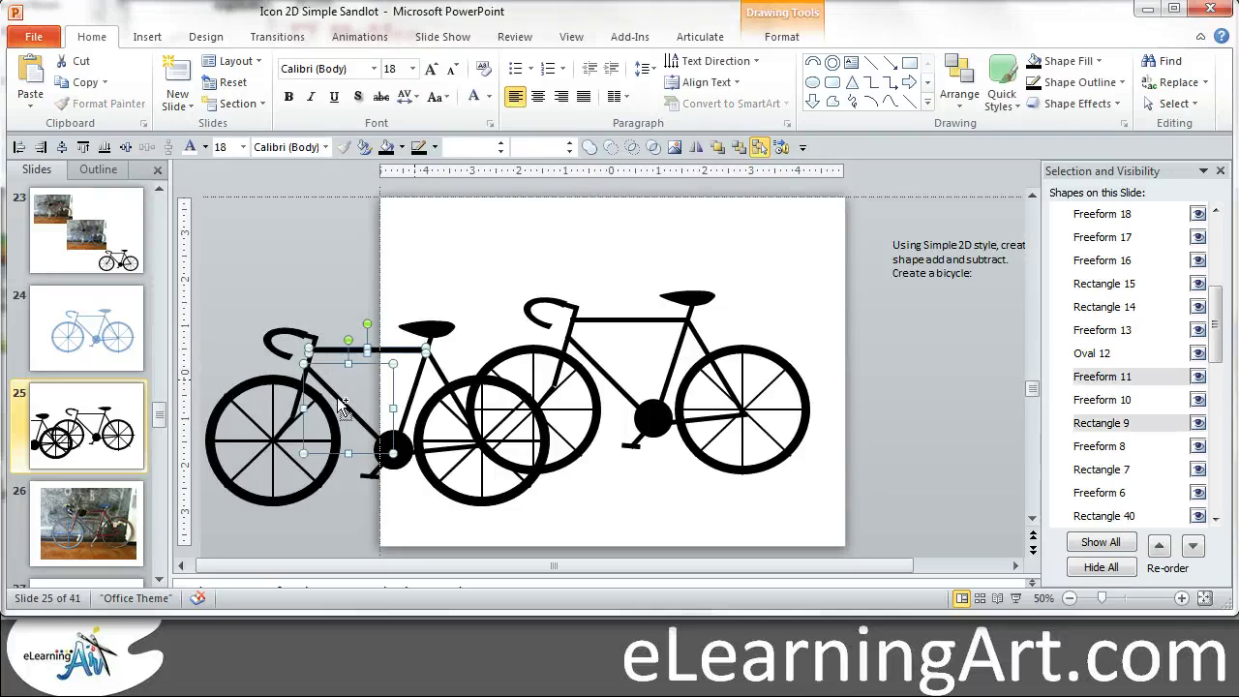
{"action": "left_click", "coordinate": [416, 385], "text": "shift"}
{"action": "left_click", "coordinate": [402, 148]}
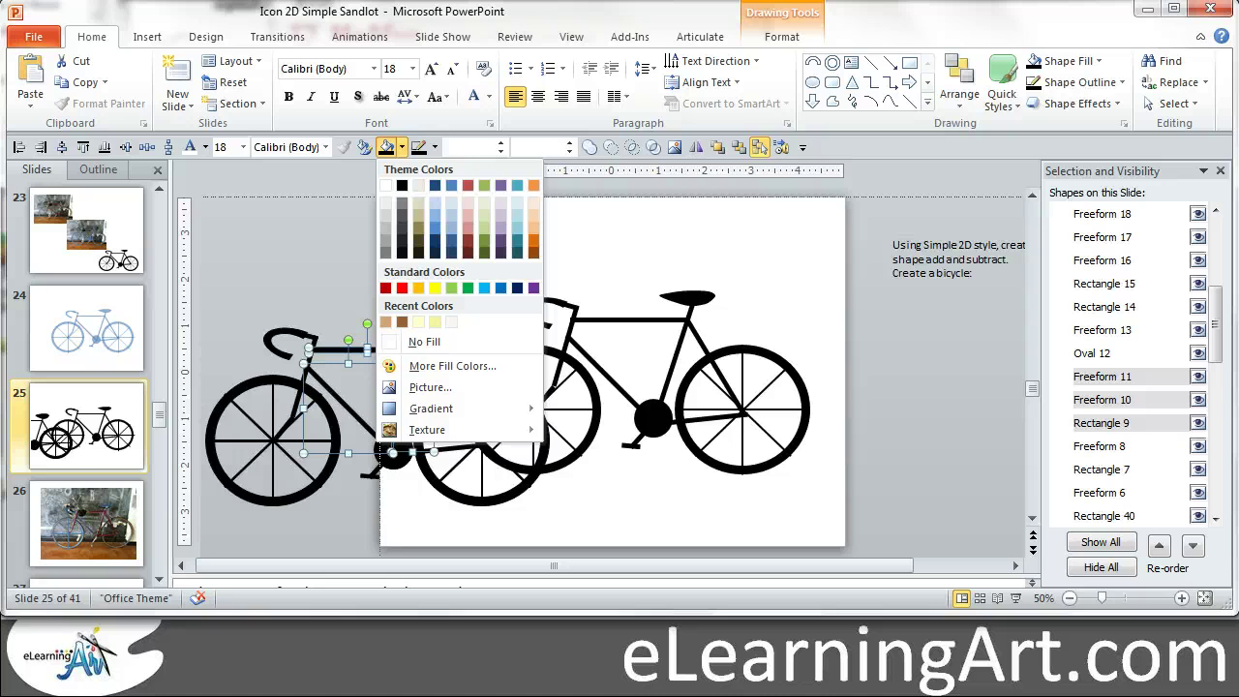
{"action": "left_click", "coordinate": [451, 185]}
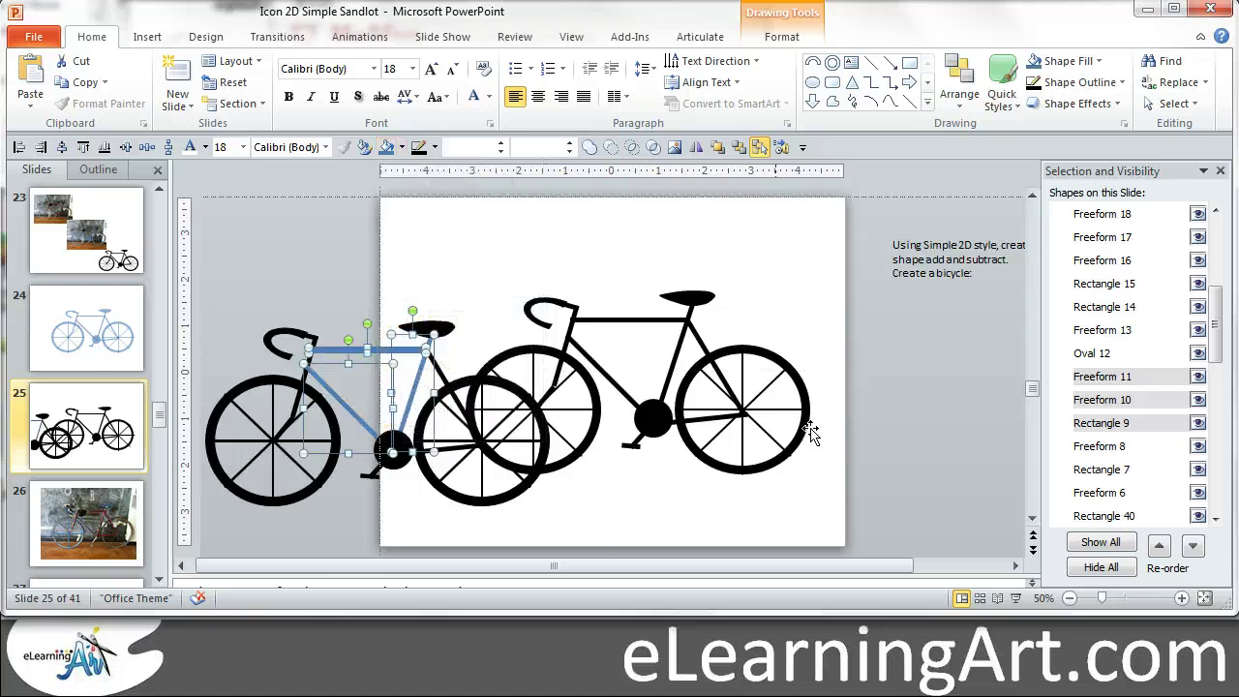
{"action": "left_click", "coordinate": [900, 411]}
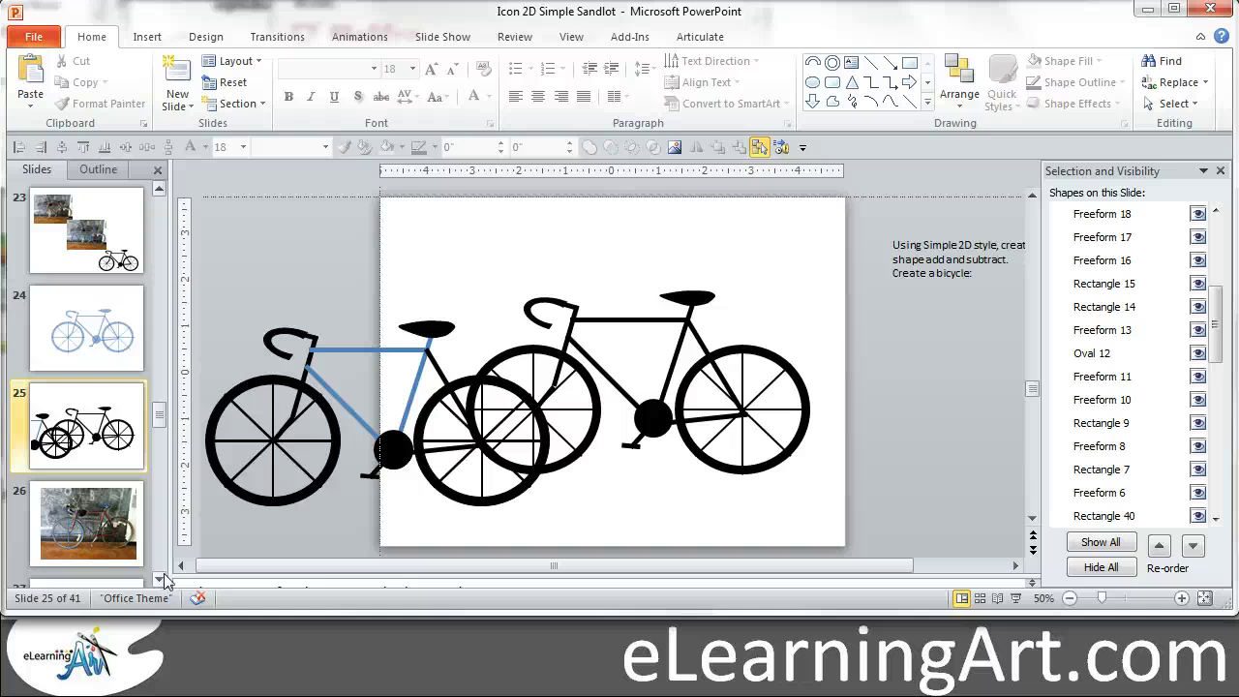
- Look through the icon library slides: People, Navigation, Landscape, Web, Transportation, Symbols and Objects
{"action": "left_click_drag", "start_coordinate": [159, 583], "coordinate": [160, 584]}
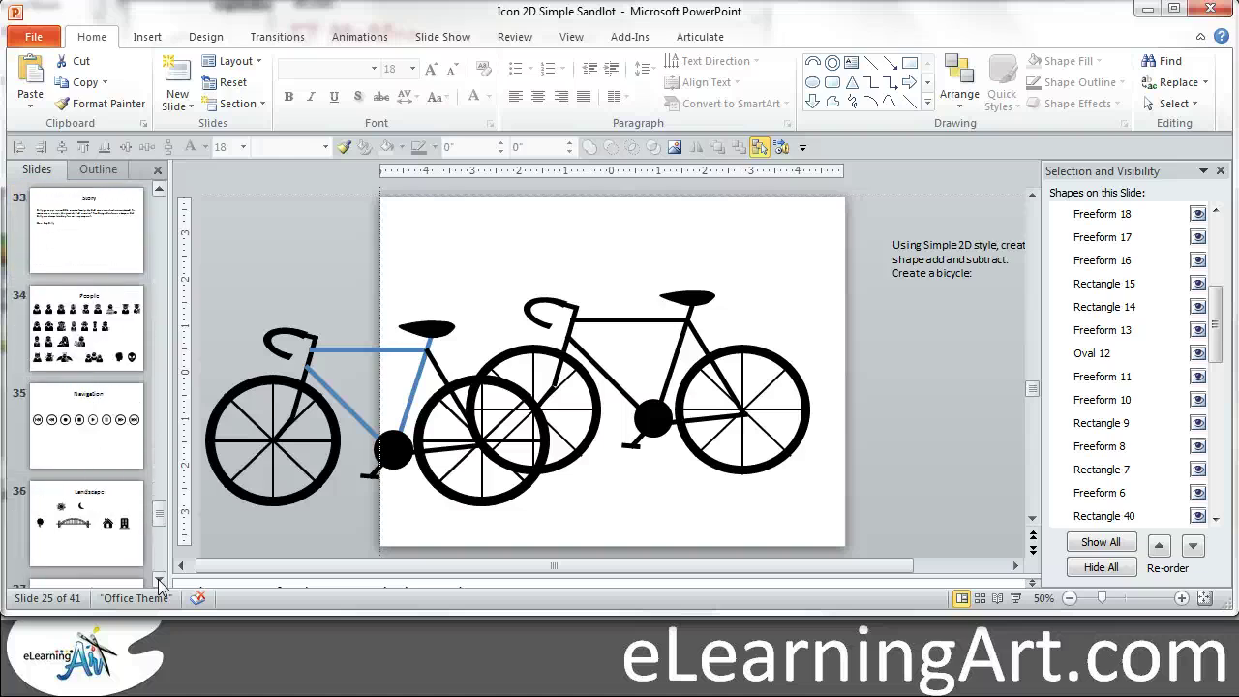
{"action": "key", "text": "Page_Down"}
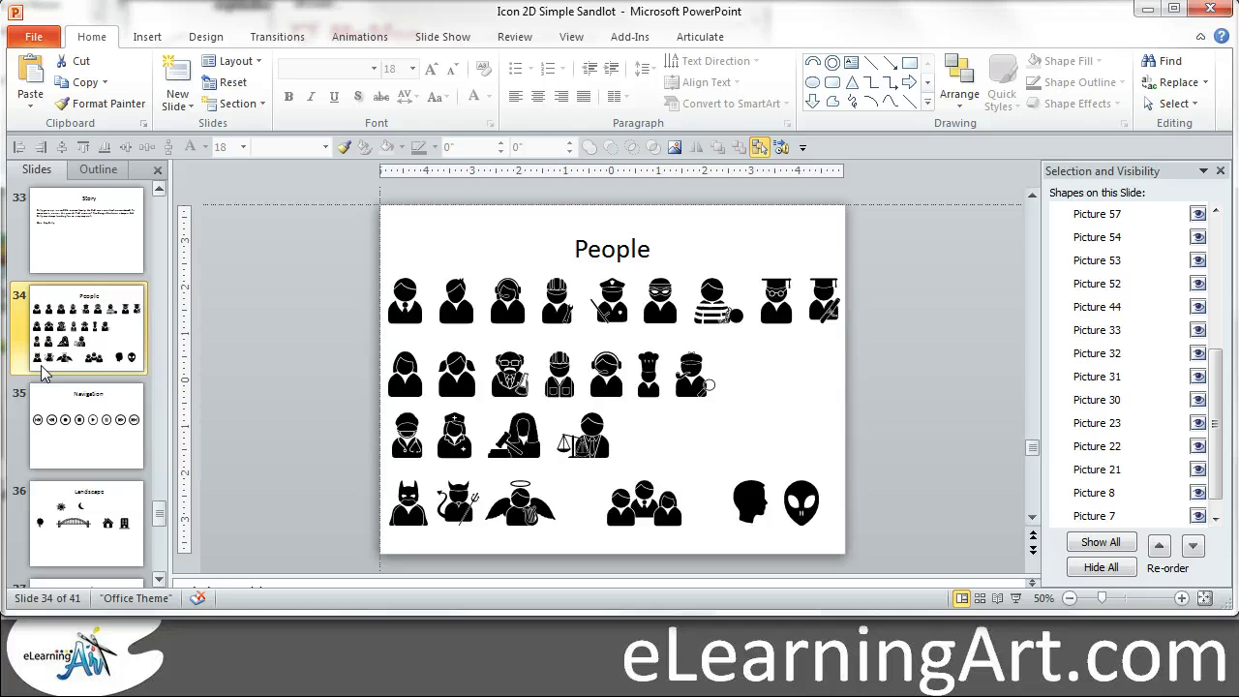
{"action": "left_click", "coordinate": [81, 422]}
{"action": "left_click", "coordinate": [94, 544]}
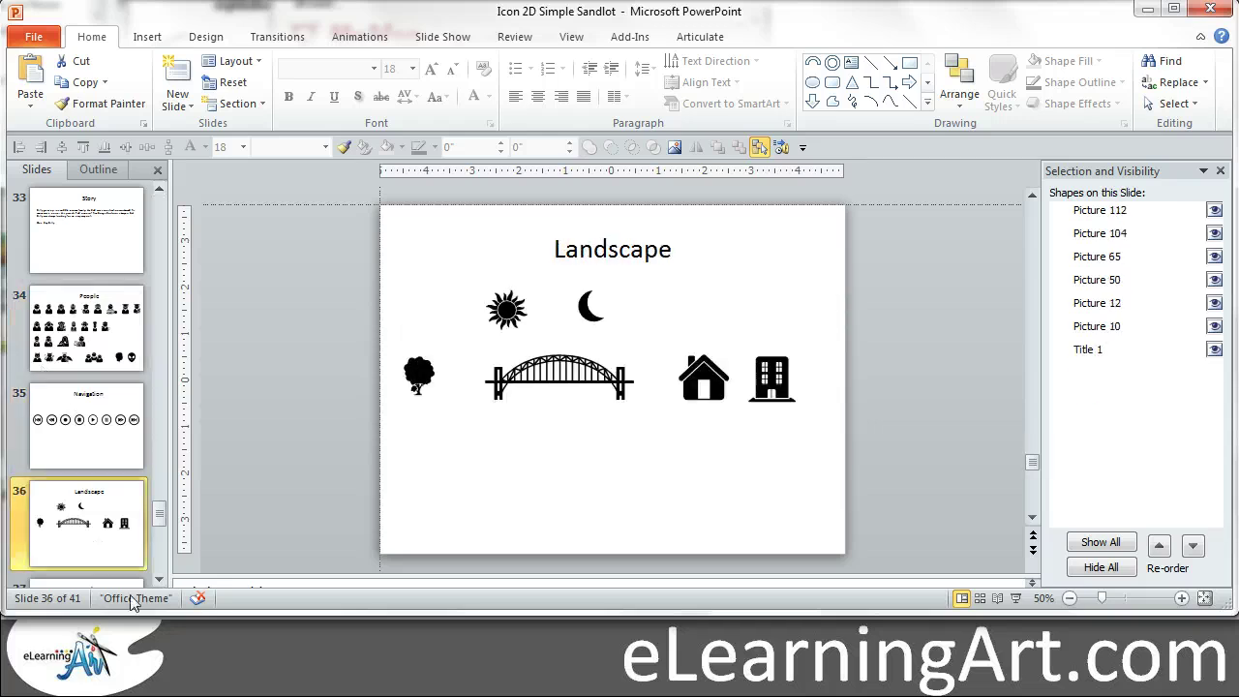
{"action": "left_click", "coordinate": [159, 579]}
{"action": "left_click", "coordinate": [159, 579]}
{"action": "left_click", "coordinate": [94, 443]}
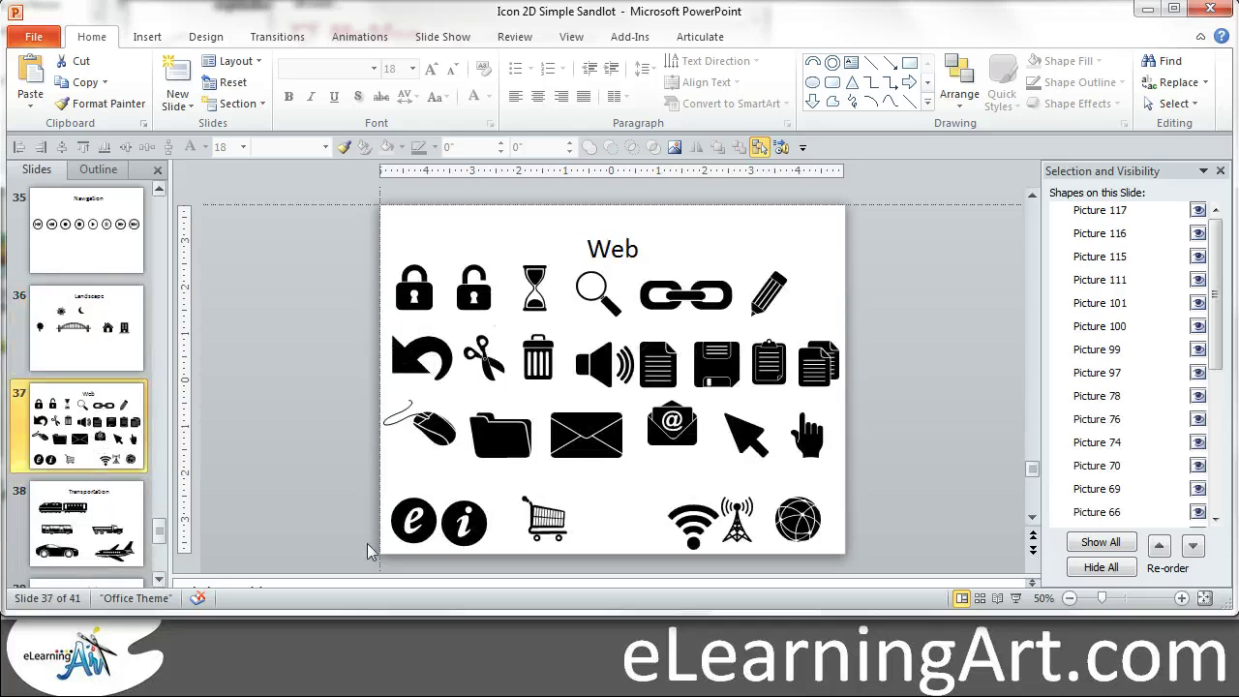
{"action": "left_click", "coordinate": [106, 527]}
{"action": "left_click", "coordinate": [160, 579]}
{"action": "left_click", "coordinate": [161, 579]}
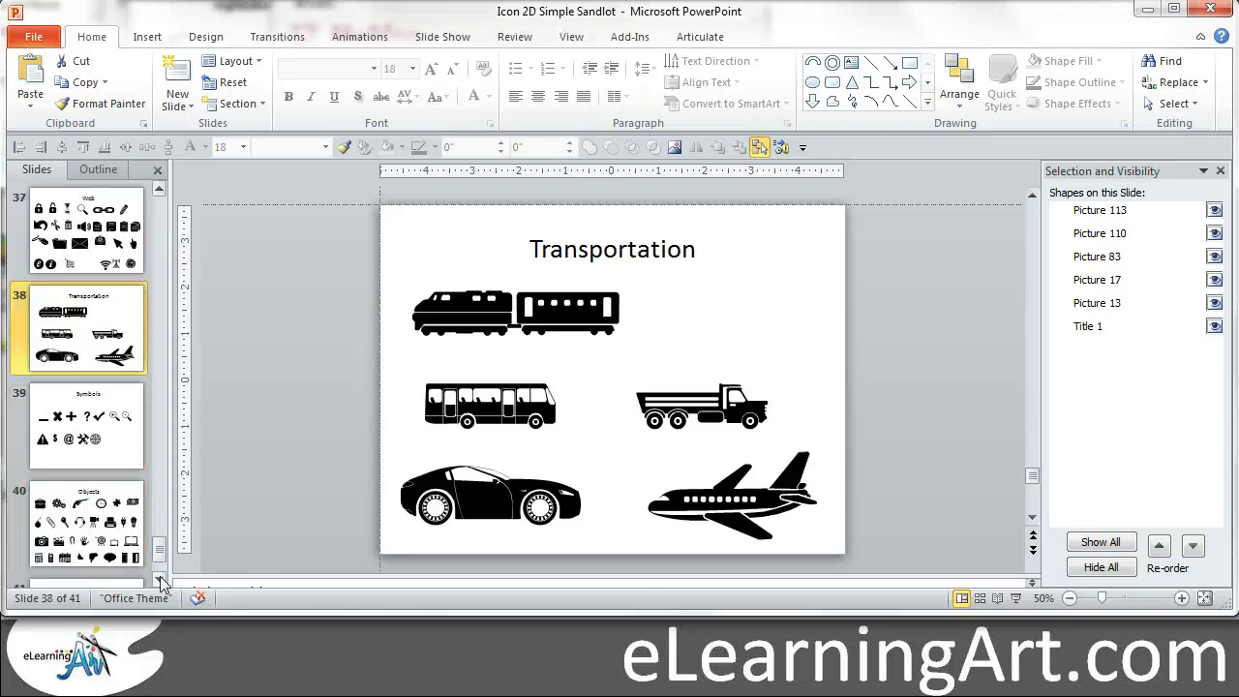
{"action": "left_click", "coordinate": [107, 430]}
{"action": "left_click", "coordinate": [109, 520]}
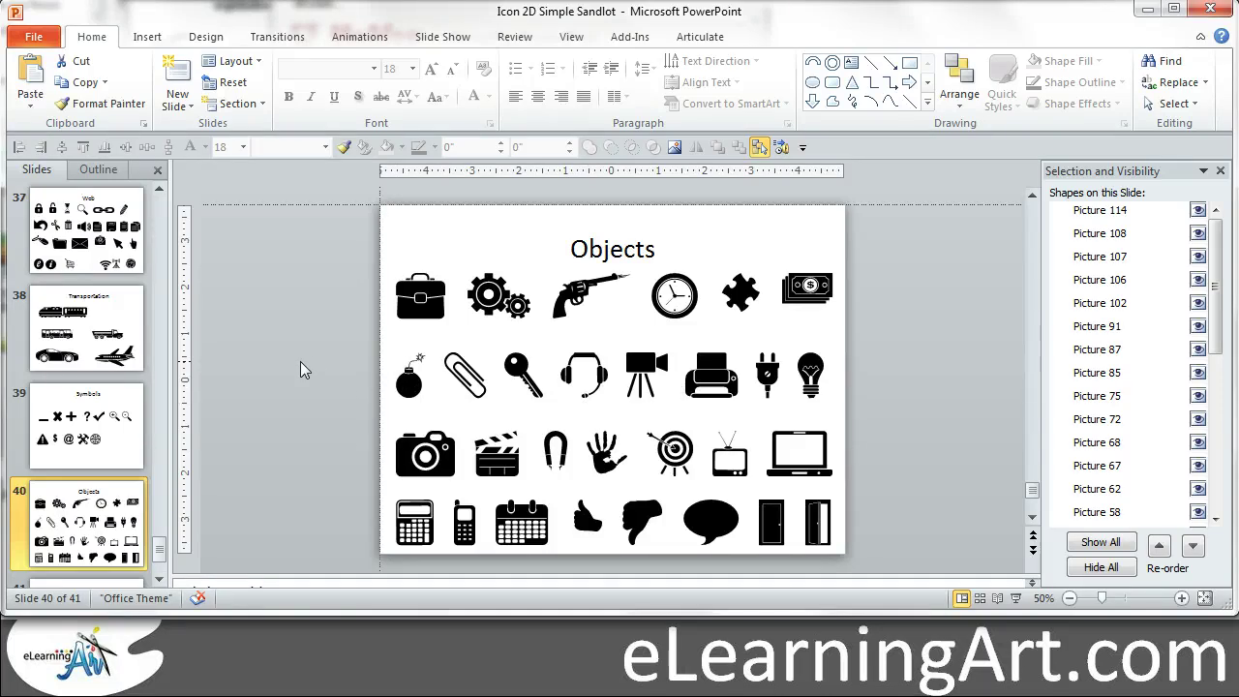
- Go back to slide 17 with the line-drawn telephones and charts and look at the example slides around it
{"action": "left_click", "coordinate": [160, 190]}
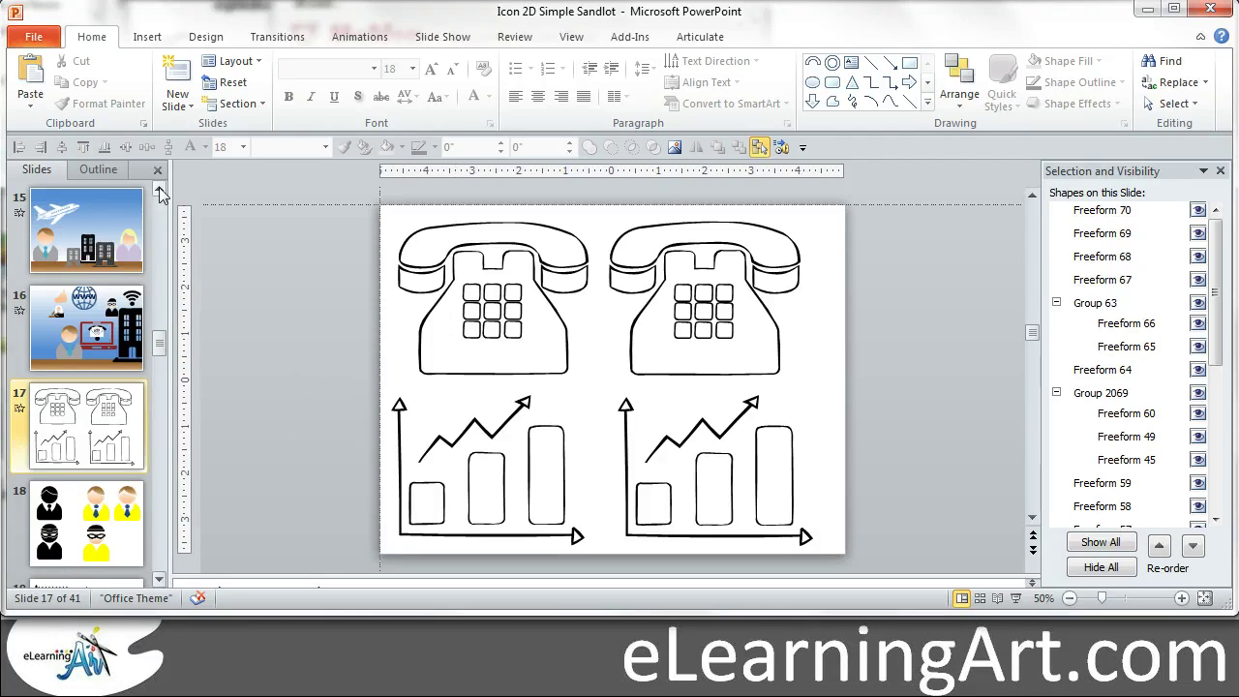
{"action": "left_click", "coordinate": [160, 190]}
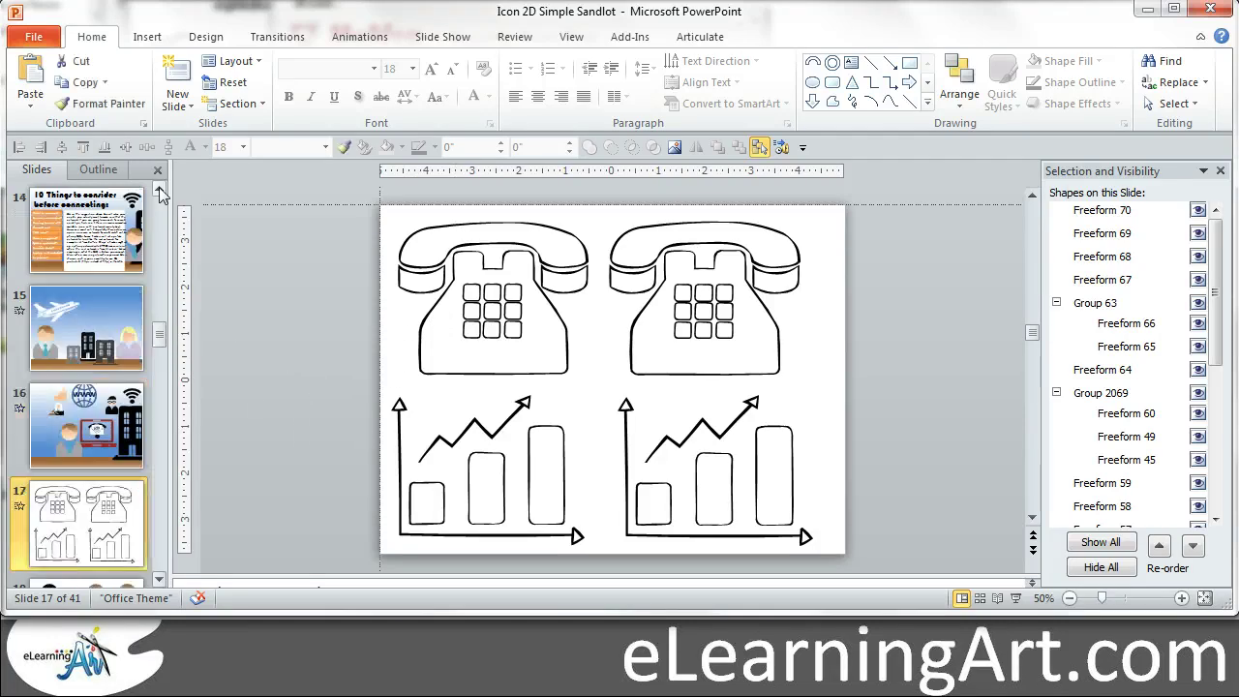
{"action": "left_click", "coordinate": [160, 580]}
{"action": "left_click", "coordinate": [160, 580]}
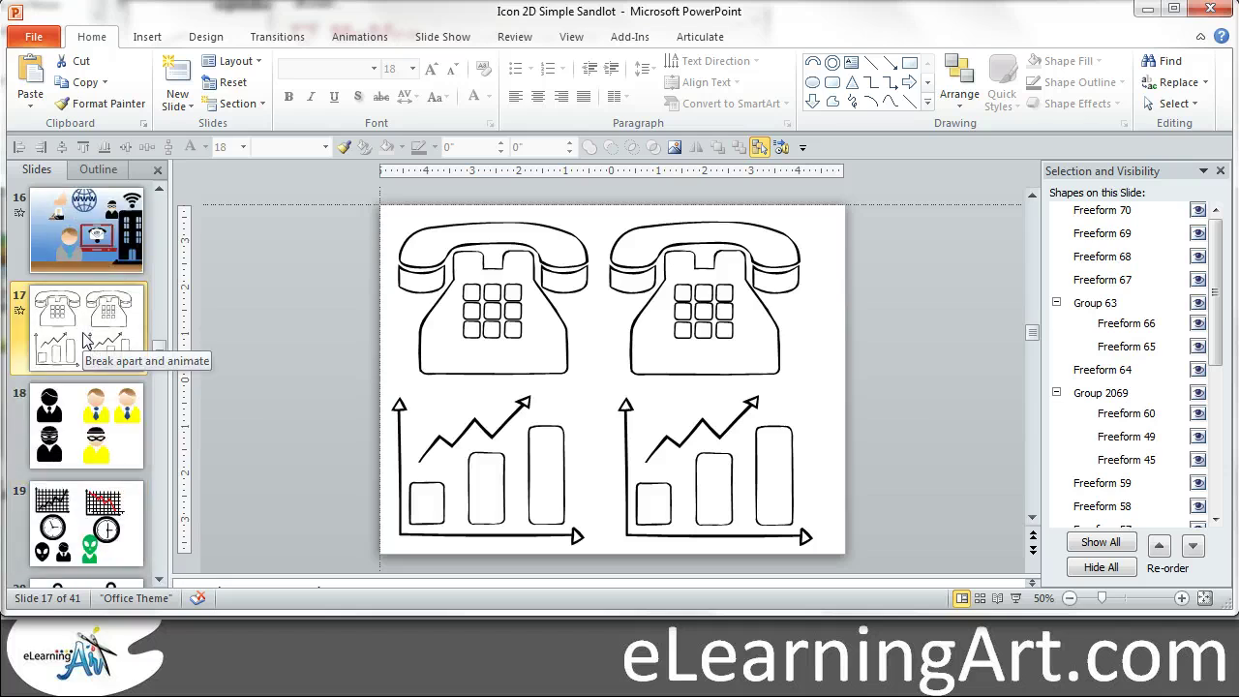